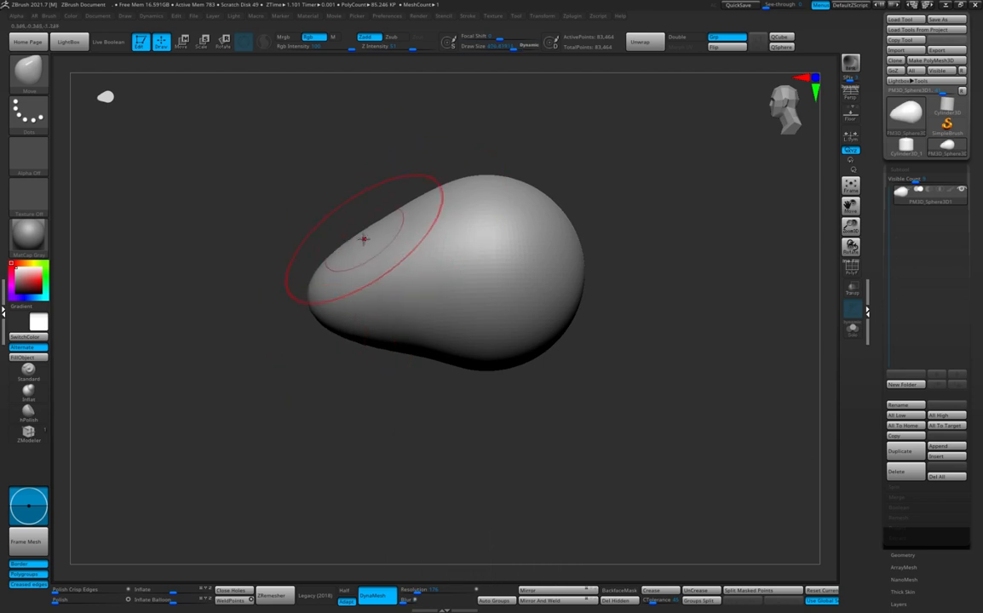
Reshape the narrow front of the head into a blunt snout with an upturned tip using the Move brush.
{"action": "mouse_move", "coordinate": [633, 210]}
{"action": "left_mouse_down"}
{"action": "mouse_move", "coordinate": [545, 287]}
{"action": "mouse_move", "coordinate": [576, 270]}
{"action": "mouse_move", "coordinate": [538, 275]}
{"action": "mouse_move", "coordinate": [537, 225]}
{"action": "mouse_move", "coordinate": [569, 213]}
{"action": "mouse_move", "coordinate": [447, 222]}
{"action": "mouse_move", "coordinate": [499, 210]}
{"action": "mouse_move", "coordinate": [337, 267]}
{"action": "mouse_move", "coordinate": [330, 234]}
{"action": "mouse_move", "coordinate": [366, 271]}
{"action": "mouse_move", "coordinate": [385, 400]}
{"action": "mouse_move", "coordinate": [487, 344]}
{"action": "mouse_move", "coordinate": [512, 355]}
{"action": "left_mouse_up"}
{"action": "key", "text": "bracketleft"}
{"action": "left_click_drag", "start_coordinate": [416, 325], "coordinate": [416, 311], "text": "alt"}
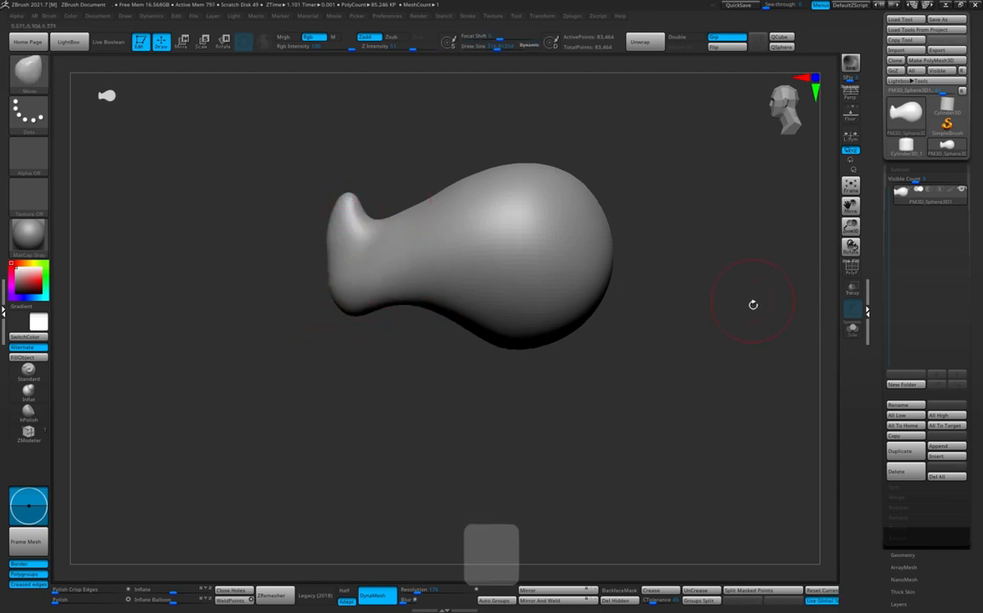
Append a sphere, place it behind and below the head, and scale it into a tall narrow ellipsoid for the neck.
{"action": "left_click_drag", "start_coordinate": [752, 305], "coordinate": [528, 268]}
{"action": "left_click", "coordinate": [938, 446]}
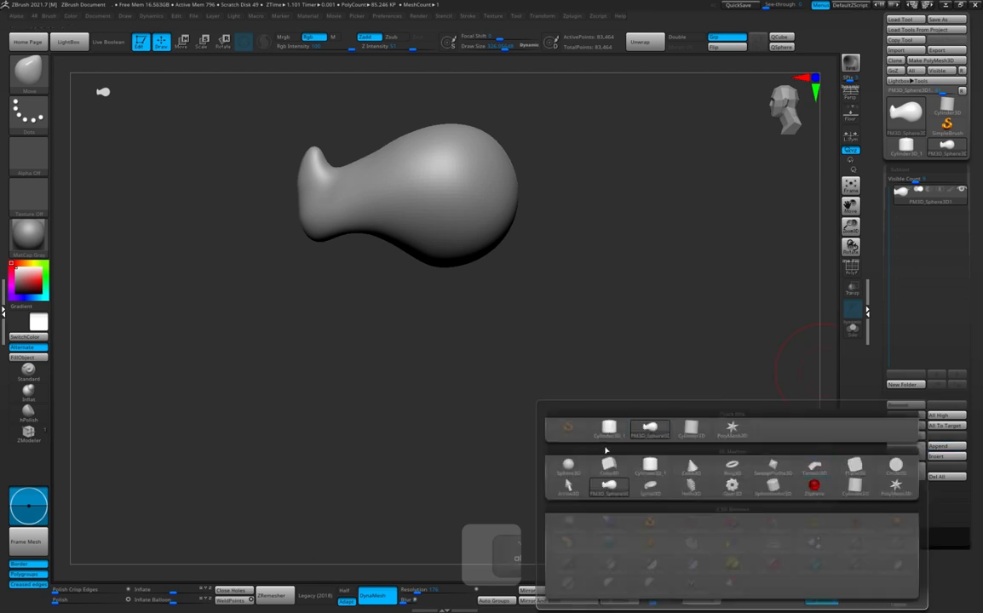
{"action": "left_click", "coordinate": [569, 466]}
{"action": "left_click", "coordinate": [450, 148], "text": "alt"}
{"action": "key", "text": "w"}
{"action": "left_click_drag", "start_coordinate": [448, 215], "coordinate": [505, 224]}
{"action": "key", "text": "q"}
{"action": "mouse_move", "coordinate": [634, 294]}
{"action": "left_mouse_down", "text": "alt"}
{"action": "mouse_move", "coordinate": [595, 337]}
{"action": "mouse_move", "coordinate": [528, 334]}
{"action": "left_mouse_up", "text": "alt"}
{"action": "key", "text": "w"}
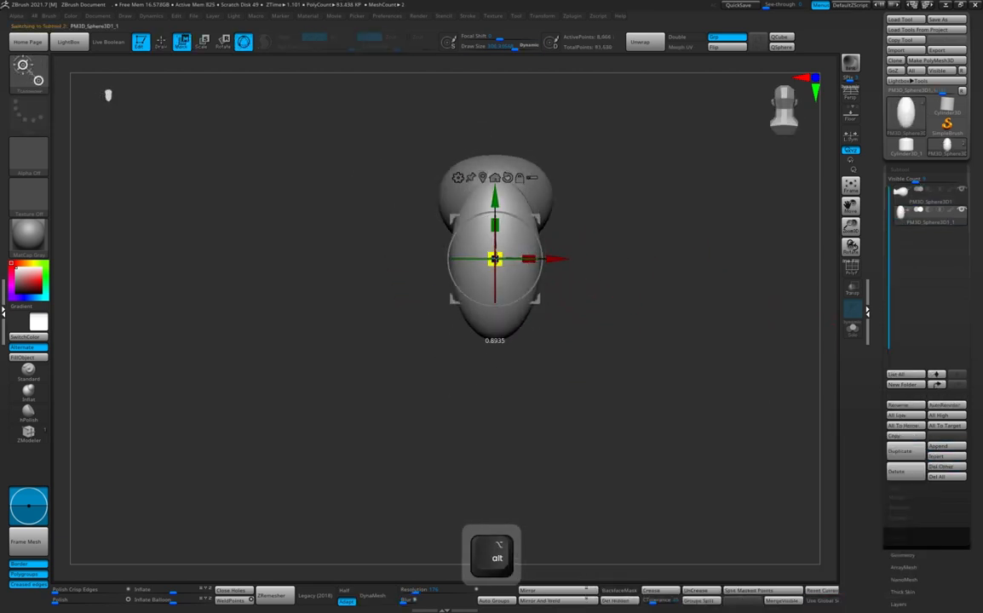
{"action": "left_click_drag", "start_coordinate": [495, 259], "coordinate": [478, 259]}
Bend the neck ellipsoid into a curve with the Move brush, with its upper end against the back of the head.
{"action": "key", "text": "q"}
{"action": "left_click_drag", "start_coordinate": [580, 281], "coordinate": [648, 277]}
{"action": "key", "text": "s"}
{"action": "key", "text": "q"}
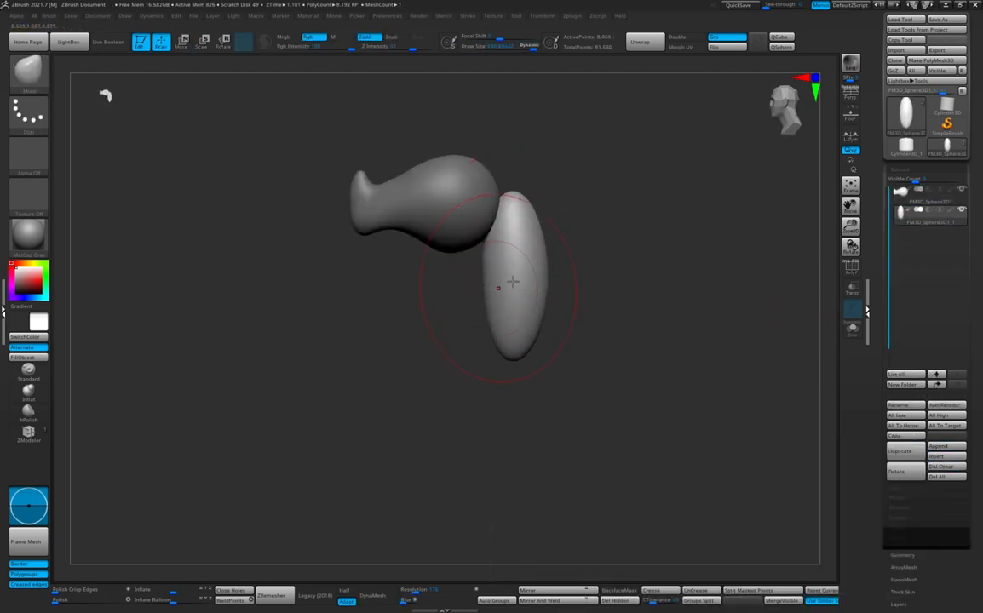
{"action": "left_click_drag", "start_coordinate": [601, 277], "coordinate": [533, 274]}
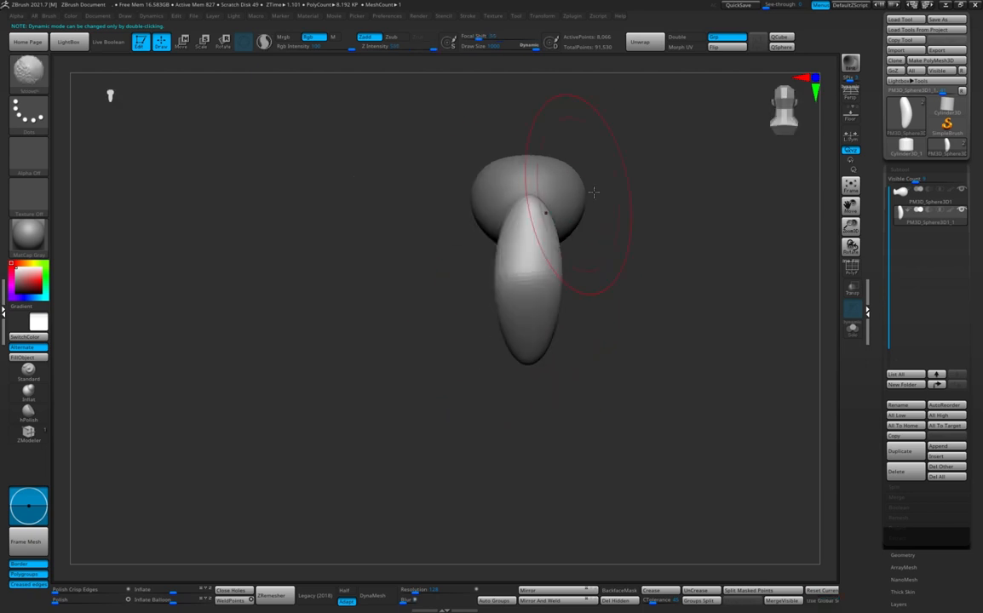
{"action": "left_click_drag", "start_coordinate": [596, 222], "coordinate": [518, 259], "text": "alt"}
{"action": "mouse_move", "coordinate": [464, 243]}
{"action": "left_mouse_down"}
{"action": "mouse_move", "coordinate": [532, 224]}
{"action": "mouse_move", "coordinate": [494, 244]}
{"action": "mouse_move", "coordinate": [486, 203]}
{"action": "left_mouse_up"}
{"action": "key", "text": "s"}
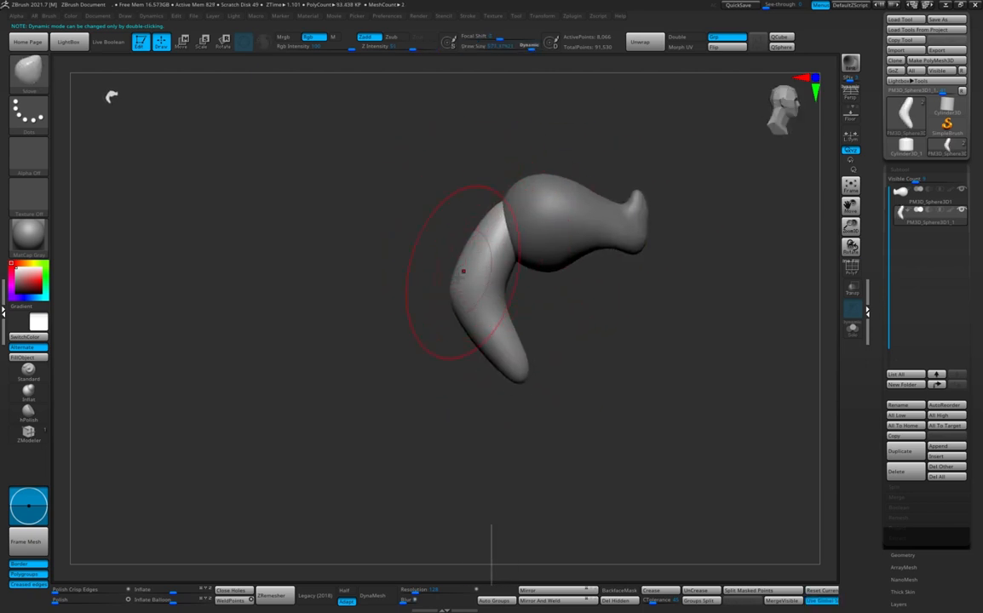
Refine the curved neck's bend and lower end, checking it in polyframe display, and apply Mirror And Weld.
{"action": "left_click_drag", "start_coordinate": [452, 243], "coordinate": [451, 273], "text": "alt"}
{"action": "left_click_drag", "start_coordinate": [520, 341], "coordinate": [515, 277]}
{"action": "key", "text": "shift+f"}
{"action": "left_click_drag", "start_coordinate": [503, 334], "coordinate": [596, 341], "text": "shift"}
{"action": "key", "text": "shift+f"}
{"action": "mouse_move", "coordinate": [597, 341]}
{"action": "left_mouse_down", "text": "shift"}
{"action": "mouse_move", "coordinate": [545, 345]}
{"action": "mouse_move", "coordinate": [627, 354]}
{"action": "left_mouse_up", "text": "shift"}
{"action": "left_click", "coordinate": [554, 601]}
Append a sphere at the lower end of the neck and widen it sideways into an ellipsoid for the torso.
{"action": "left_click", "coordinate": [936, 448]}
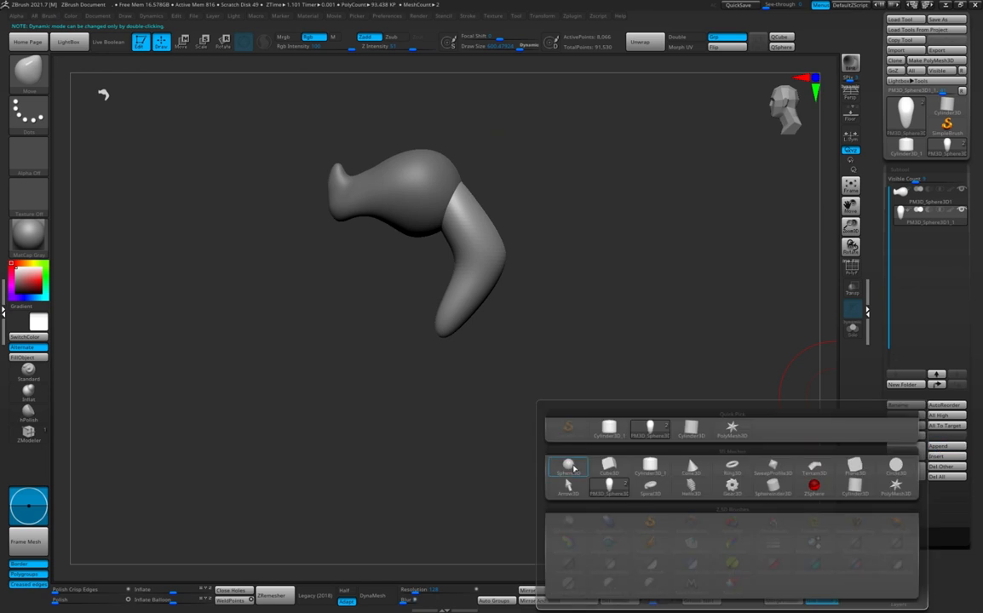
{"action": "left_click", "coordinate": [896, 465]}
{"action": "left_click_drag", "start_coordinate": [702, 297], "coordinate": [656, 307], "text": "shift"}
{"action": "left_click", "coordinate": [499, 151], "text": "alt"}
{"action": "key", "text": "w"}
{"action": "left_click_drag", "start_coordinate": [495, 128], "coordinate": [420, 331]}
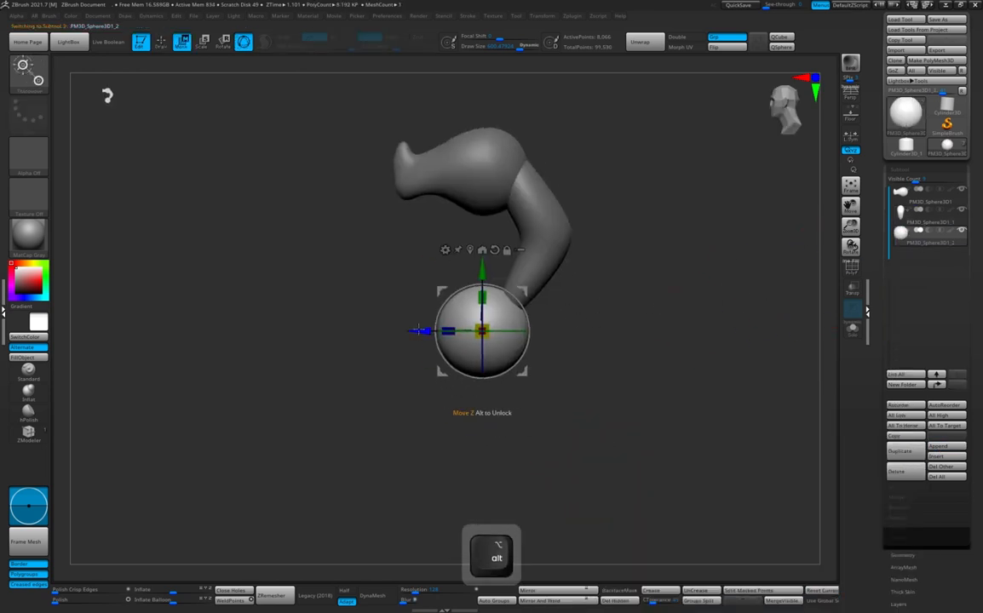
{"action": "left_click_drag", "start_coordinate": [607, 326], "coordinate": [519, 333]}
{"action": "left_click_drag", "start_coordinate": [604, 329], "coordinate": [512, 331]}
{"action": "mouse_move", "coordinate": [627, 318]}
{"action": "left_mouse_down"}
{"action": "mouse_move", "coordinate": [731, 312]}
{"action": "mouse_move", "coordinate": [637, 322]}
{"action": "left_mouse_up"}
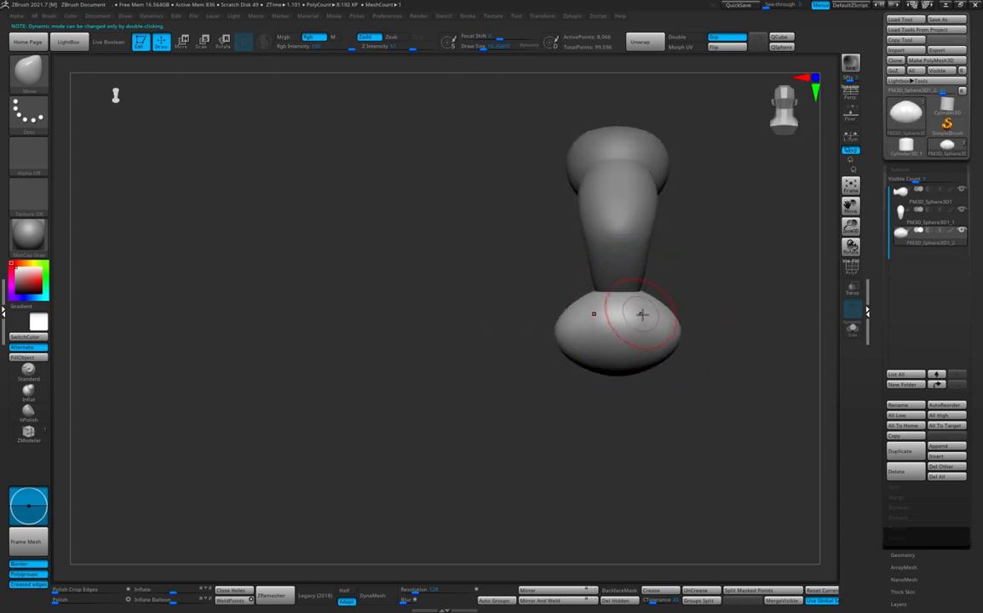
Select the neck and reshape its lower end with the Move brush where it meets the torso.
{"action": "mouse_move", "coordinate": [706, 312]}
{"action": "left_mouse_down"}
{"action": "mouse_move", "coordinate": [612, 290]}
{"action": "mouse_move", "coordinate": [591, 296]}
{"action": "left_mouse_up"}
{"action": "left_click", "coordinate": [609, 276], "text": "alt"}
{"action": "key", "text": "s"}
{"action": "left_click_drag", "start_coordinate": [666, 294], "coordinate": [732, 291]}
{"action": "mouse_move", "coordinate": [629, 283]}
{"action": "left_mouse_down"}
{"action": "mouse_move", "coordinate": [639, 298]}
{"action": "mouse_move", "coordinate": [634, 279]}
{"action": "mouse_move", "coordinate": [713, 265]}
{"action": "mouse_move", "coordinate": [626, 276]}
{"action": "left_mouse_up"}
Select the torso and stretch it downward into a long tapering body.
{"action": "left_click", "coordinate": [576, 309], "text": "alt"}
{"action": "left_click_drag", "start_coordinate": [571, 319], "coordinate": [568, 422]}
{"action": "left_click_drag", "start_coordinate": [707, 315], "coordinate": [656, 297]}
{"action": "left_click_drag", "start_coordinate": [686, 264], "coordinate": [554, 254]}
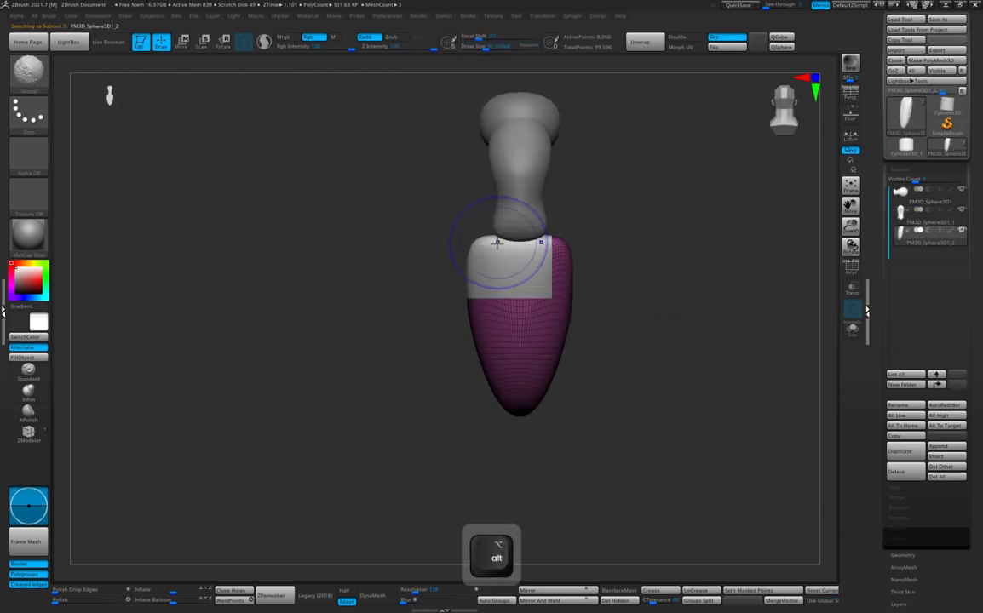
Shape the torso's top around the neck and pull its lower back outward into a fuller body.
{"action": "left_click_drag", "start_coordinate": [498, 242], "coordinate": [485, 240]}
{"action": "left_click_drag", "start_coordinate": [649, 260], "coordinate": [545, 256], "text": "shift"}
{"action": "left_click_drag", "start_coordinate": [448, 247], "coordinate": [446, 230]}
{"action": "left_click_drag", "start_coordinate": [570, 328], "coordinate": [547, 284], "text": "alt"}
{"action": "left_click_drag", "start_coordinate": [673, 443], "coordinate": [624, 492]}
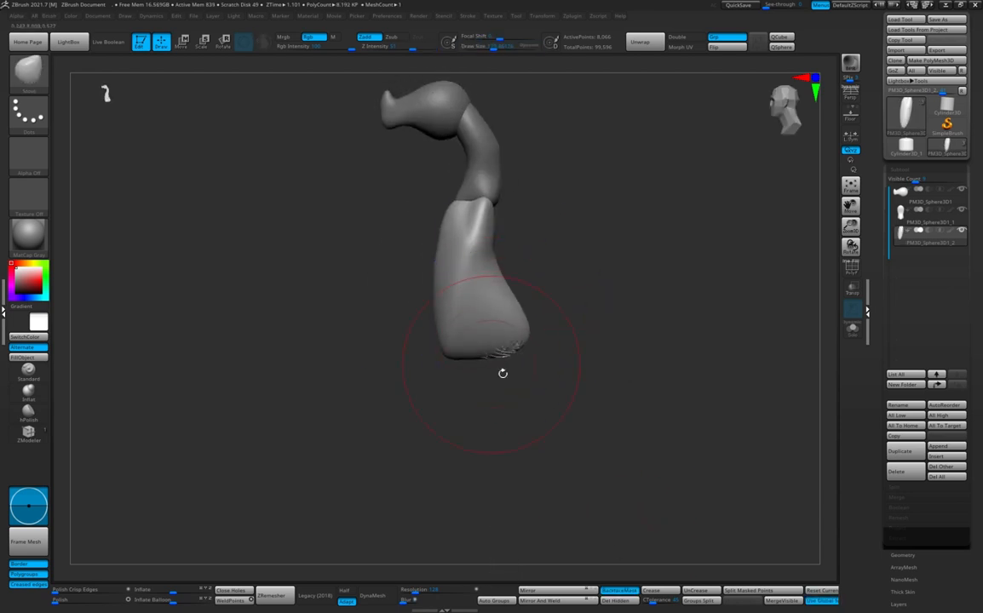
Remesh the torso with DynaMesh at a lower resolution and slant its lower front edge with the Move brush.
{"action": "left_click_drag", "start_coordinate": [415, 590], "coordinate": [404, 590]}
{"action": "left_click", "coordinate": [375, 596]}
{"action": "key", "text": "shift+f"}
{"action": "key", "text": "shift+f"}
{"action": "left_click_drag", "start_coordinate": [452, 347], "coordinate": [479, 339]}
{"action": "key", "text": "s"}
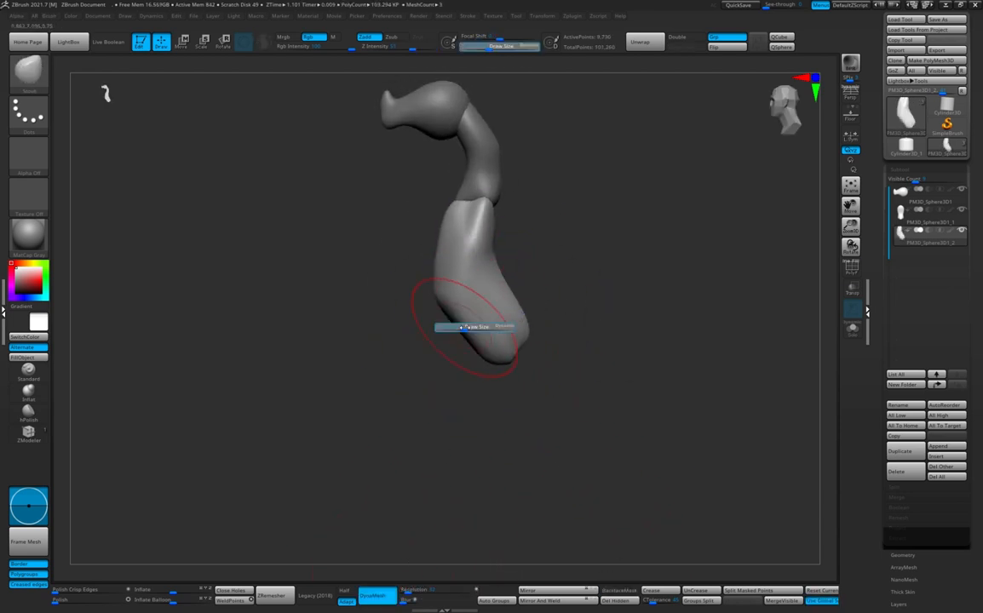
Round the lower half of the torso into a large pear shape with the Move brush.
{"action": "left_click_drag", "start_coordinate": [525, 268], "coordinate": [512, 290], "text": "alt"}
{"action": "key", "text": "shift+f"}
{"action": "key", "text": "shift+f"}
{"action": "key", "text": "shift+f"}
{"action": "mouse_move", "coordinate": [580, 305]}
{"action": "left_mouse_down", "text": "shift"}
{"action": "mouse_move", "coordinate": [557, 277]}
{"action": "mouse_move", "coordinate": [573, 305]}
{"action": "mouse_move", "coordinate": [528, 280]}
{"action": "mouse_move", "coordinate": [563, 307]}
{"action": "left_mouse_up", "text": "shift"}
{"action": "key", "text": "shift+f"}
Select the neck, rotate it forward by about 45 degrees on top of the torso, and reshape its curve.
{"action": "left_click", "coordinate": [512, 254], "text": "alt"}
{"action": "key", "text": "w"}
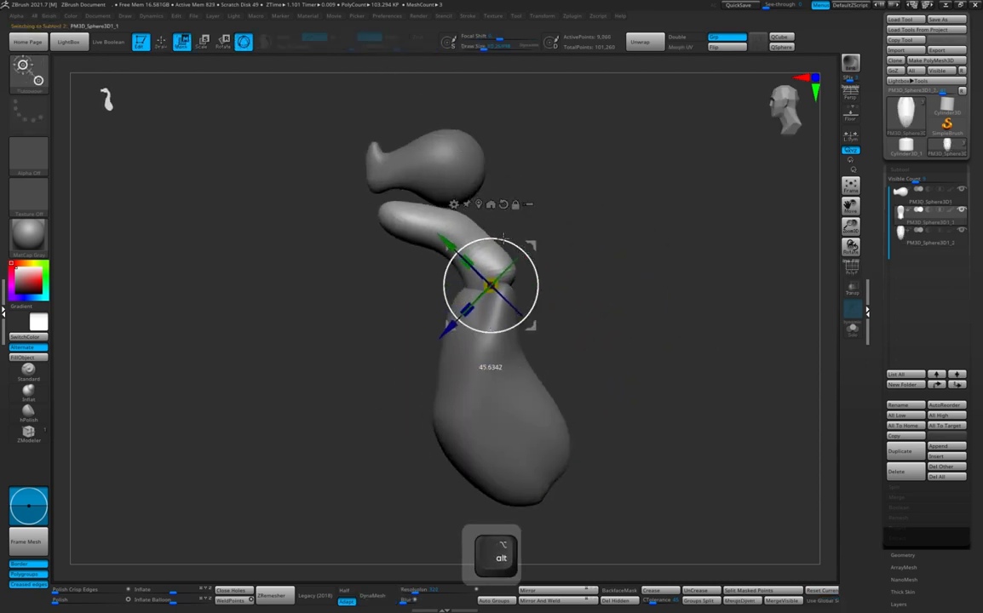
{"action": "left_click_drag", "start_coordinate": [503, 239], "coordinate": [506, 241]}
{"action": "key", "text": "q"}
{"action": "mouse_move", "coordinate": [546, 277]}
{"action": "left_mouse_down"}
{"action": "mouse_move", "coordinate": [520, 277]}
{"action": "mouse_move", "coordinate": [553, 278]}
{"action": "left_mouse_up"}
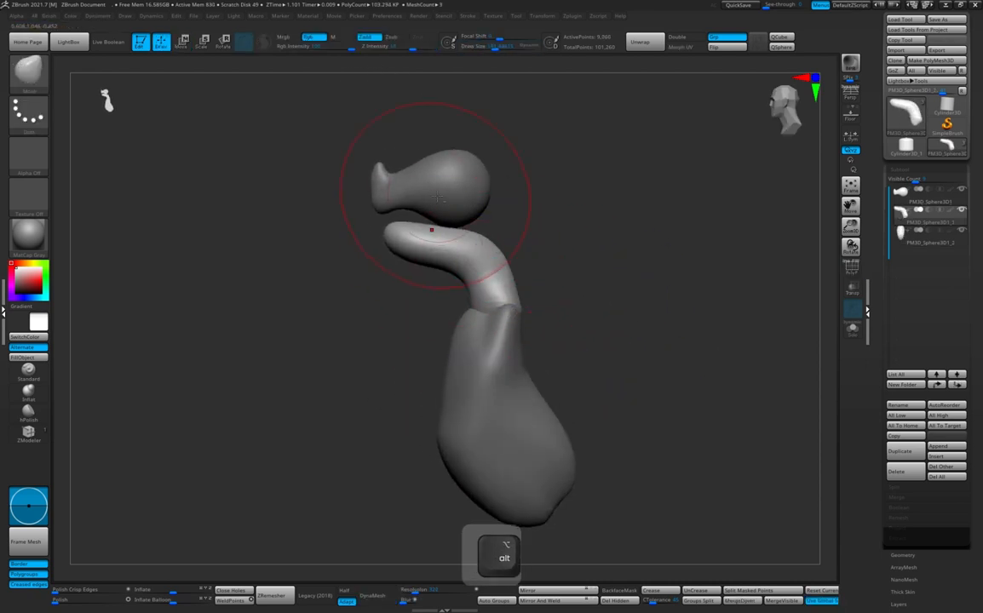
Select the head and move it down and forward onto the front end of the neck.
{"action": "left_click", "coordinate": [438, 198], "text": "alt"}
{"action": "left_click_drag", "start_coordinate": [512, 192], "coordinate": [546, 205], "text": "alt"}
{"action": "key", "text": "w"}
{"action": "left_click_drag", "start_coordinate": [527, 154], "coordinate": [466, 184]}
{"action": "left_click_drag", "start_coordinate": [455, 243], "coordinate": [452, 261]}
{"action": "key", "text": "q"}
{"action": "left_click_drag", "start_coordinate": [527, 217], "coordinate": [545, 217]}
{"action": "key", "text": "w"}
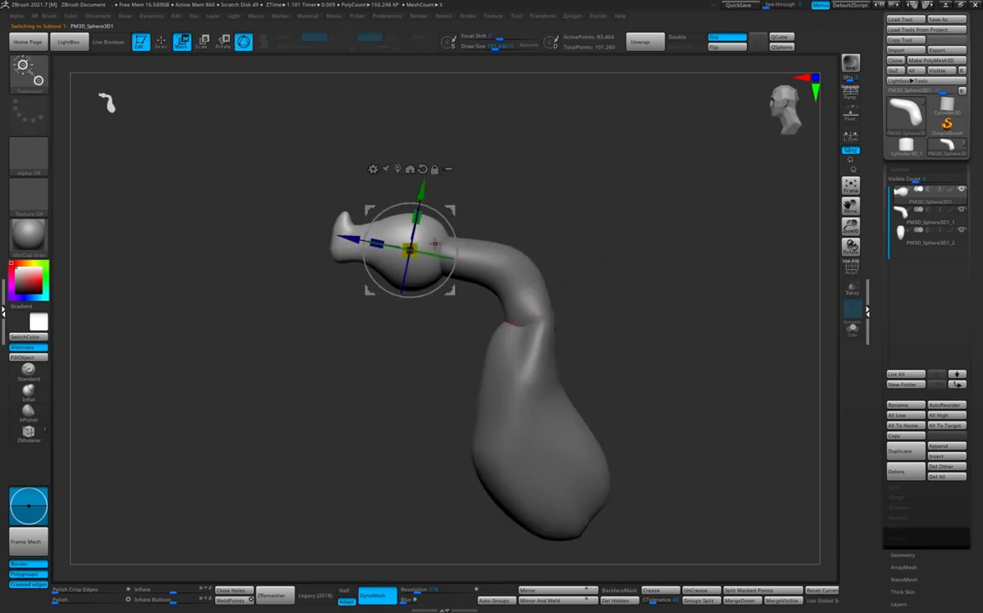
{"action": "left_click_drag", "start_coordinate": [455, 245], "coordinate": [437, 216]}
{"action": "key", "text": "ctrl+z"}
{"action": "key", "text": "q"}
{"action": "left_click_drag", "start_coordinate": [512, 228], "coordinate": [518, 232], "text": "alt"}
Thicken and arch the neck with the Move brush so that it blends into the back of the head.
{"action": "left_click_drag", "start_coordinate": [588, 234], "coordinate": [473, 281]}
{"action": "left_click", "coordinate": [426, 317], "text": "alt"}
{"action": "left_click_drag", "start_coordinate": [439, 325], "coordinate": [426, 307]}
{"action": "left_click_drag", "start_coordinate": [509, 294], "coordinate": [418, 332]}
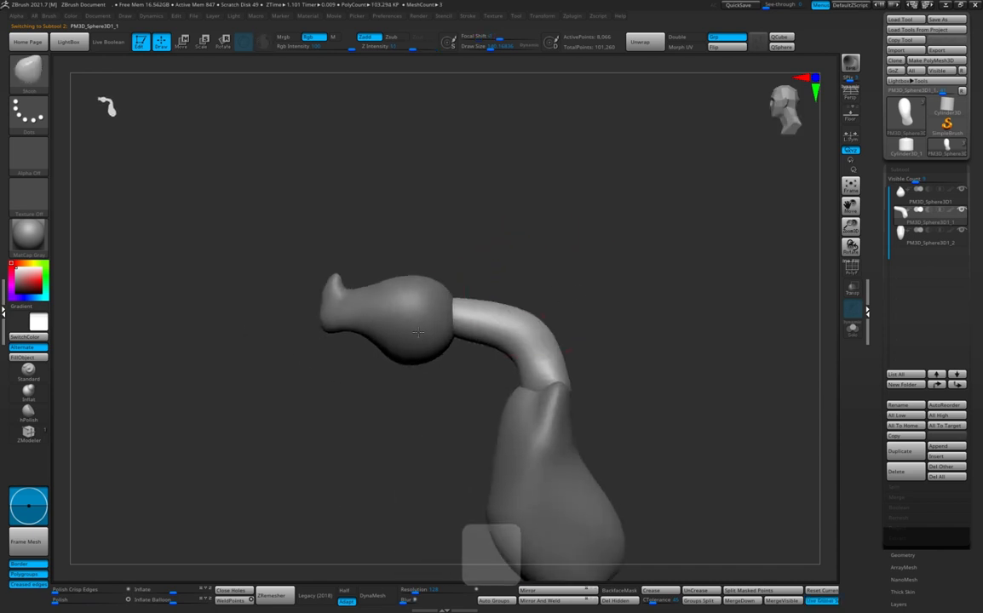
{"action": "left_click", "coordinate": [418, 332], "text": "alt"}
{"action": "left_click_drag", "start_coordinate": [451, 511], "coordinate": [608, 198], "text": "alt"}
{"action": "left_click_drag", "start_coordinate": [564, 161], "coordinate": [559, 278], "text": "alt"}
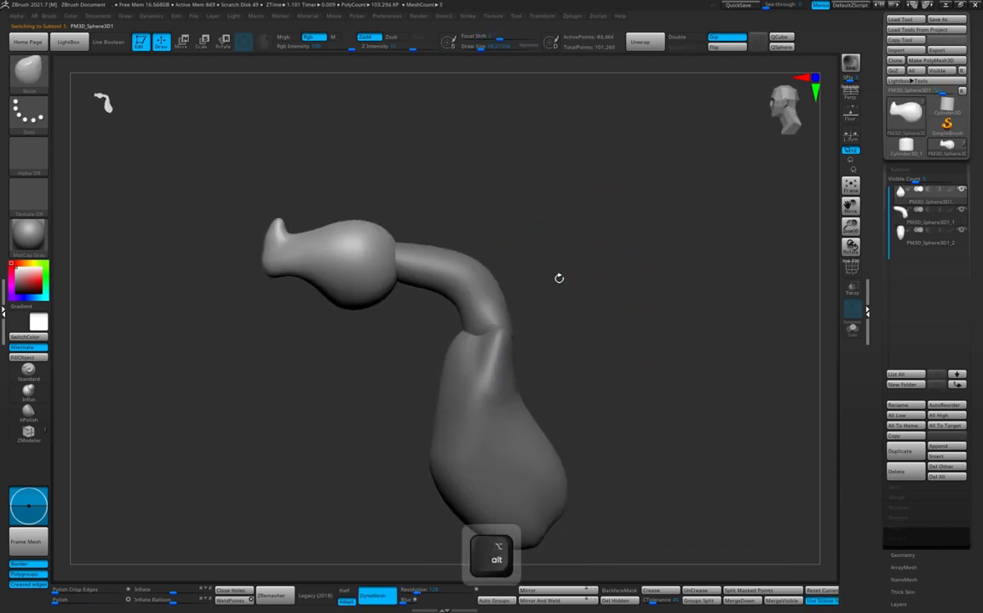
{"action": "left_click", "coordinate": [453, 259], "text": "alt"}
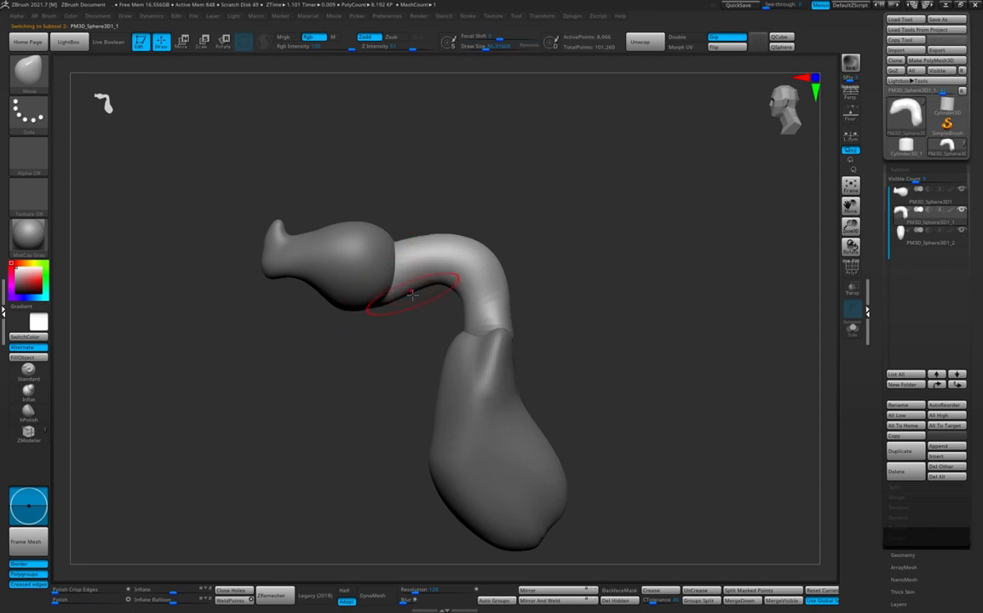
{"action": "mouse_move", "coordinate": [413, 294]}
{"action": "left_mouse_down"}
{"action": "mouse_move", "coordinate": [518, 254]}
{"action": "mouse_move", "coordinate": [630, 307]}
{"action": "left_mouse_up"}
{"action": "key", "text": "s"}
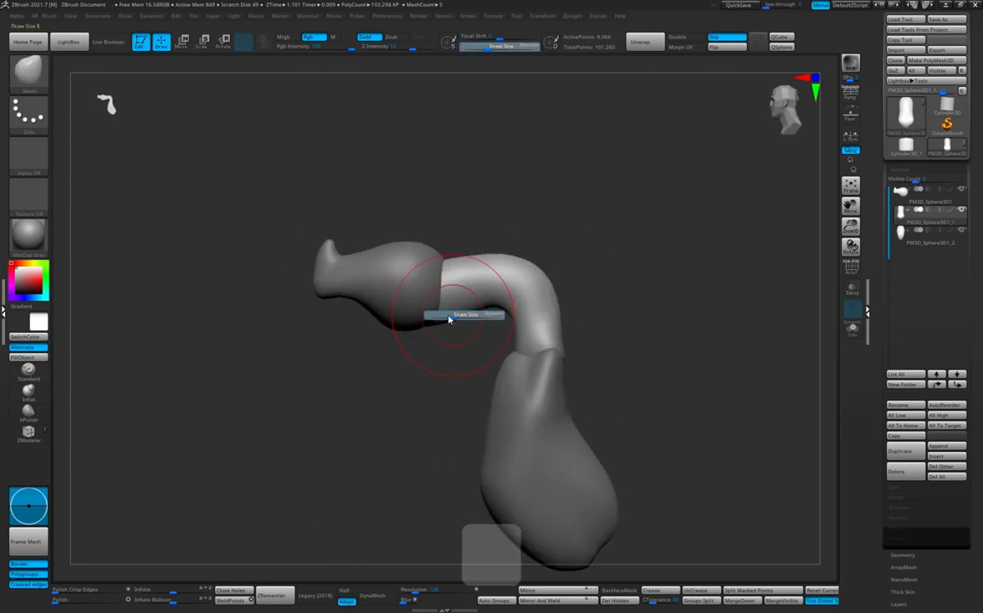
Select the head and adjust its position and tilt on the end of the neck.
{"action": "left_click", "coordinate": [406, 305], "text": "alt"}
{"action": "key", "text": "w"}
{"action": "left_click_drag", "start_coordinate": [451, 278], "coordinate": [458, 272]}
{"action": "key", "text": "q"}
{"action": "mouse_move", "coordinate": [634, 334]}
{"action": "left_mouse_down", "text": "alt"}
{"action": "mouse_move", "coordinate": [617, 305]}
{"action": "mouse_move", "coordinate": [639, 331]}
{"action": "left_mouse_up", "text": "alt"}
{"action": "key", "text": "w"}
{"action": "left_click_drag", "start_coordinate": [417, 248], "coordinate": [410, 254]}
{"action": "mouse_move", "coordinate": [592, 271]}
{"action": "left_mouse_down", "text": "alt"}
{"action": "mouse_move", "coordinate": [571, 242]}
{"action": "mouse_move", "coordinate": [597, 277]}
{"action": "left_mouse_up", "text": "alt"}
{"action": "key", "text": "q"}
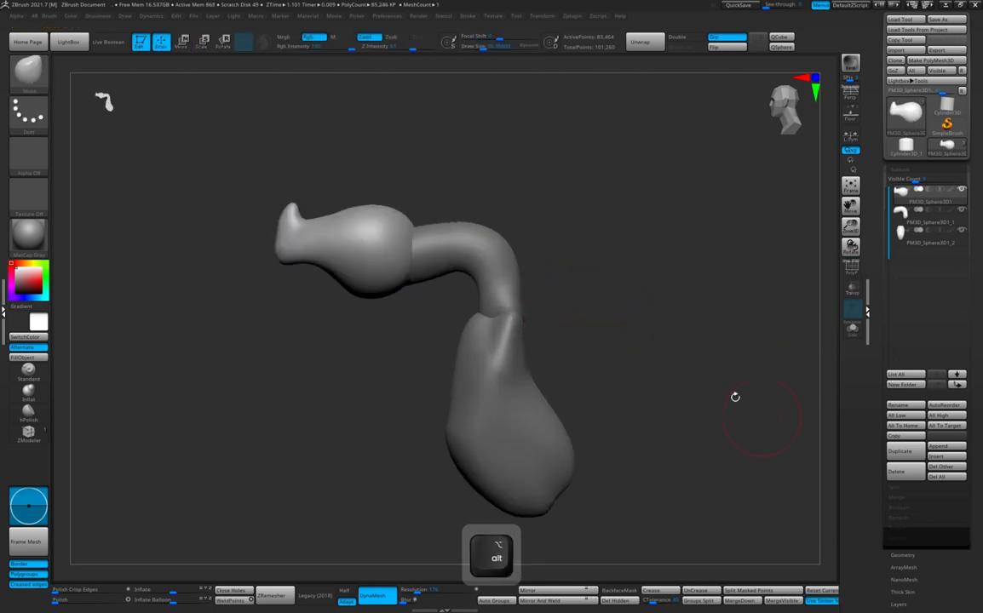
Append a sphere for the arm and move it beside the torso's shoulder in front view.
{"action": "left_click_drag", "start_coordinate": [735, 397], "coordinate": [736, 377]}
{"action": "mouse_move", "coordinate": [599, 323]}
{"action": "left_mouse_down", "text": "alt"}
{"action": "mouse_move", "coordinate": [554, 273]}
{"action": "mouse_move", "coordinate": [539, 234]}
{"action": "left_mouse_up", "text": "alt"}
{"action": "left_click", "coordinate": [479, 341], "text": "alt"}
{"action": "left_click_drag", "start_coordinate": [552, 351], "coordinate": [773, 336], "text": "shift"}
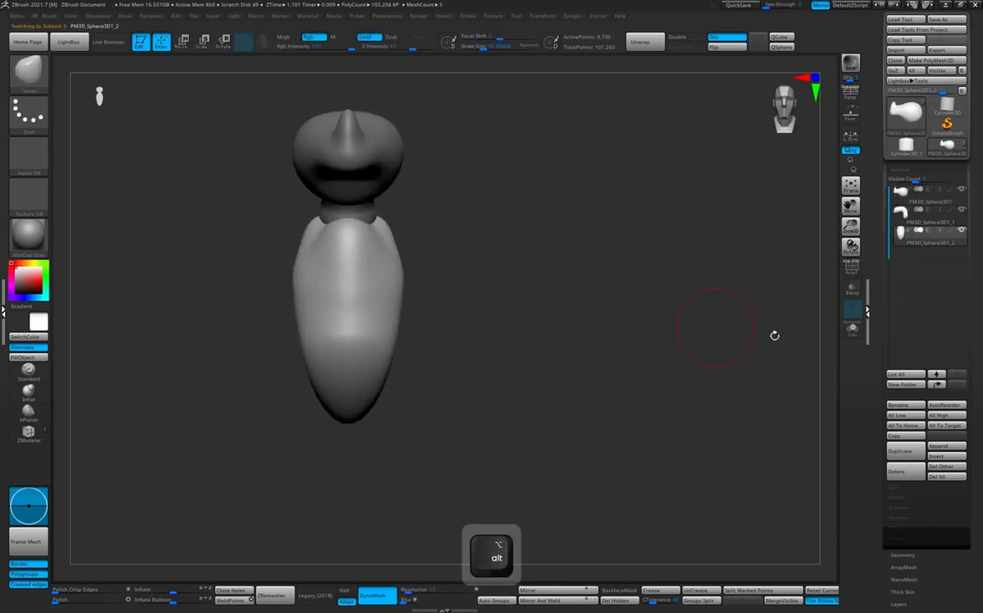
{"action": "left_click", "coordinate": [938, 446]}
{"action": "left_click", "coordinate": [603, 433]}
{"action": "left_click", "coordinate": [931, 254]}
{"action": "key", "text": "w"}
{"action": "left_click_drag", "start_coordinate": [682, 221], "coordinate": [616, 210]}
{"action": "left_click_drag", "start_coordinate": [393, 123], "coordinate": [465, 282]}
Position the arm sphere at the shoulder and scale it into a horizontally elongated ellipsoid.
{"action": "left_click_drag", "start_coordinate": [656, 243], "coordinate": [759, 265]}
{"action": "left_click_drag", "start_coordinate": [431, 281], "coordinate": [401, 281]}
{"action": "left_click_drag", "start_coordinate": [656, 256], "coordinate": [609, 252]}
{"action": "left_click_drag", "start_coordinate": [505, 241], "coordinate": [529, 207]}
{"action": "left_click_drag", "start_coordinate": [634, 256], "coordinate": [644, 298], "text": "alt"}
{"action": "left_click_drag", "start_coordinate": [643, 299], "coordinate": [695, 299], "text": "shift"}
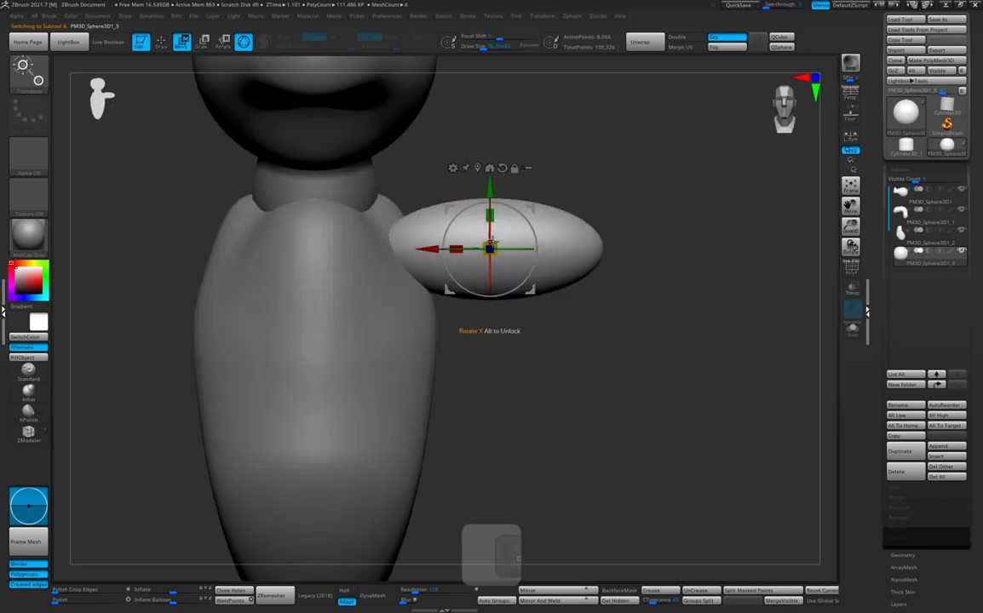
Slim the arm ellipsoid, tilt its outer end downward, and set its inner end against the shoulder.
{"action": "left_click_drag", "start_coordinate": [489, 248], "coordinate": [474, 260]}
{"action": "left_click_drag", "start_coordinate": [535, 248], "coordinate": [530, 226]}
{"action": "key", "text": "ctrl+z"}
{"action": "mouse_move", "coordinate": [647, 247]}
{"action": "left_mouse_down"}
{"action": "mouse_move", "coordinate": [562, 244]}
{"action": "mouse_move", "coordinate": [724, 255]}
{"action": "left_mouse_up"}
{"action": "left_click_drag", "start_coordinate": [488, 246], "coordinate": [433, 272]}
{"action": "key", "text": "q"}
{"action": "key", "text": "s"}
{"action": "left_click_drag", "start_coordinate": [358, 341], "coordinate": [613, 256], "text": "shift"}
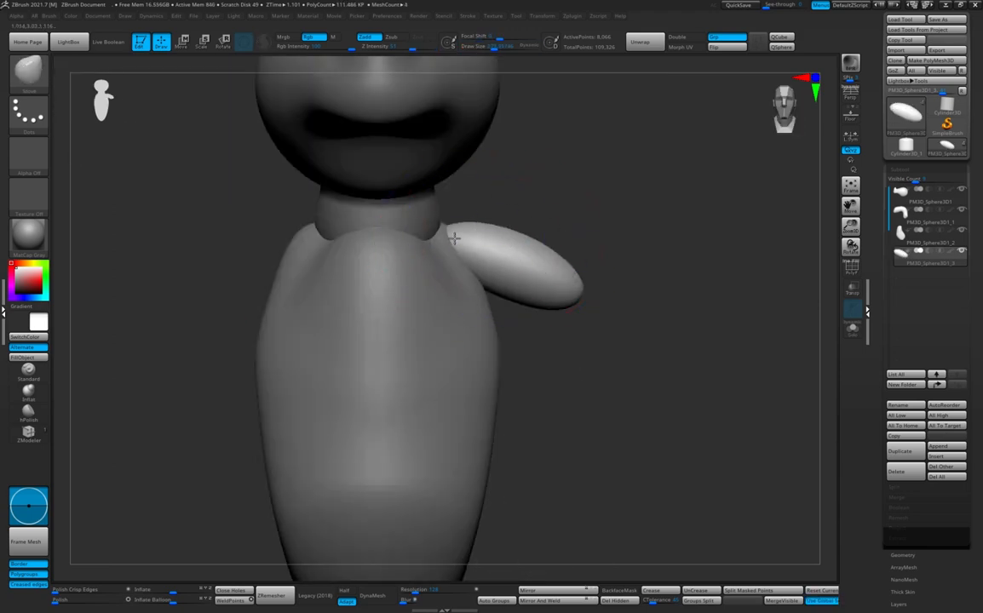
Reshape the arm and rotate it further down about the shoulder.
{"action": "left_click_drag", "start_coordinate": [652, 294], "coordinate": [651, 275], "text": "alt"}
{"action": "left_click_drag", "start_coordinate": [652, 275], "coordinate": [616, 276]}
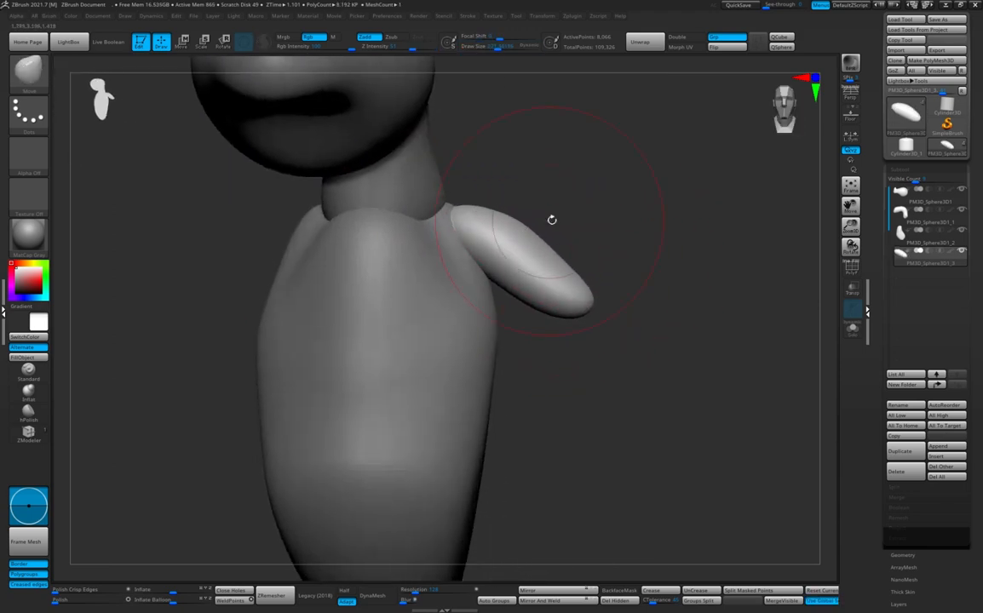
{"action": "key", "text": "w"}
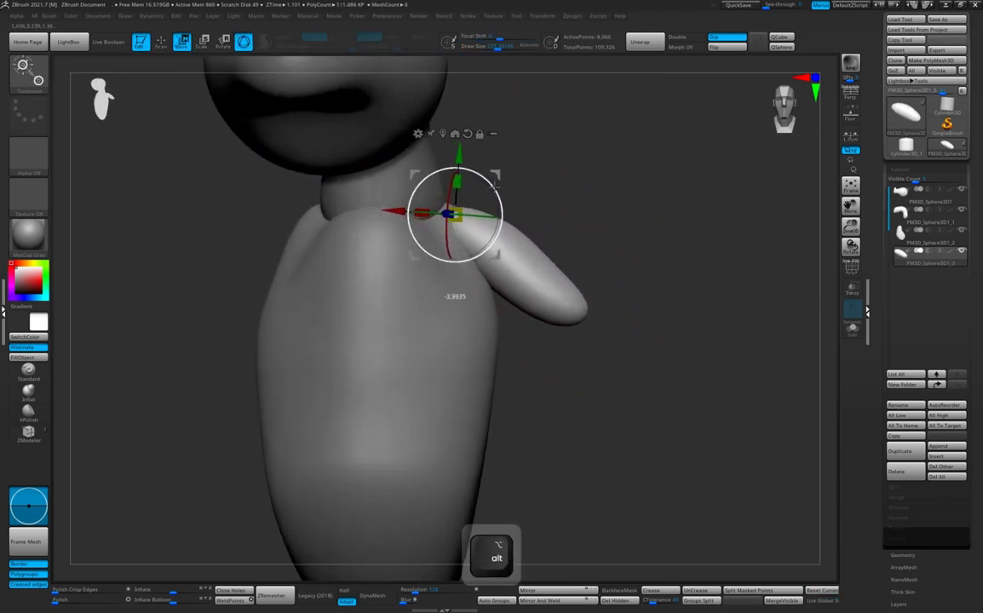
{"action": "key", "text": "q"}
{"action": "left_click_drag", "start_coordinate": [630, 255], "coordinate": [588, 256]}
Select the neck and pull its base outward onto both shoulders with the Move brush.
{"action": "left_click", "coordinate": [436, 217], "text": "alt"}
{"action": "left_click_drag", "start_coordinate": [437, 224], "coordinate": [455, 237]}
{"action": "mouse_move", "coordinate": [588, 256]}
{"action": "left_mouse_down", "text": "shift"}
{"action": "mouse_move", "coordinate": [648, 256]}
{"action": "mouse_move", "coordinate": [643, 271]}
{"action": "left_mouse_up", "text": "shift"}
{"action": "mouse_move", "coordinate": [643, 271]}
{"action": "left_mouse_down"}
{"action": "mouse_move", "coordinate": [611, 272]}
{"action": "mouse_move", "coordinate": [604, 244]}
{"action": "left_mouse_up"}
Select the upper arm, fit it to the shoulder, and duplicate it downward as the lower arm.
{"action": "left_click", "coordinate": [513, 274], "text": "alt"}
{"action": "key", "text": "w"}
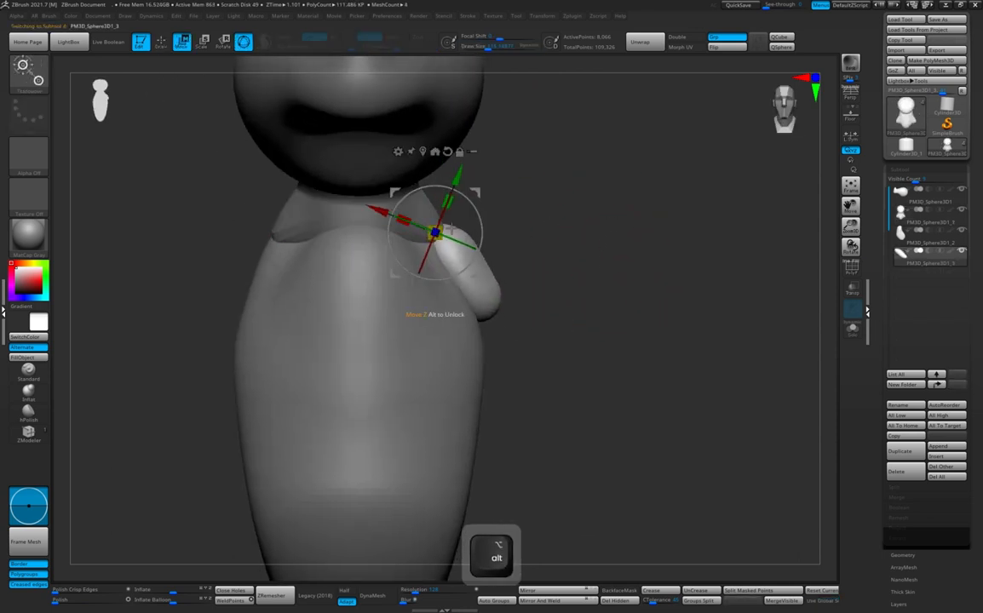
{"action": "left_click_drag", "start_coordinate": [452, 229], "coordinate": [489, 239], "text": "alt"}
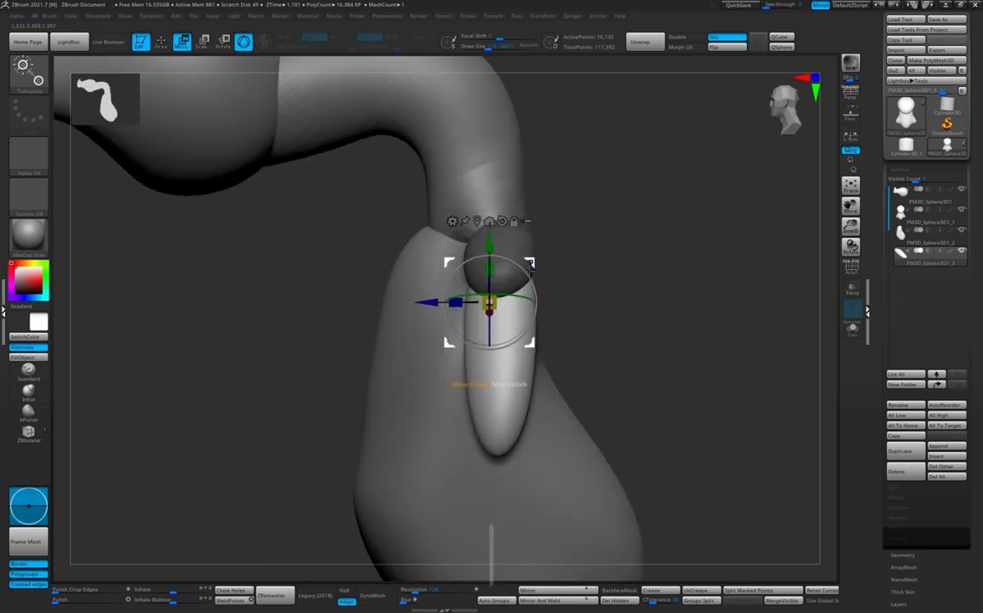
{"action": "left_click_drag", "start_coordinate": [511, 304], "coordinate": [499, 336]}
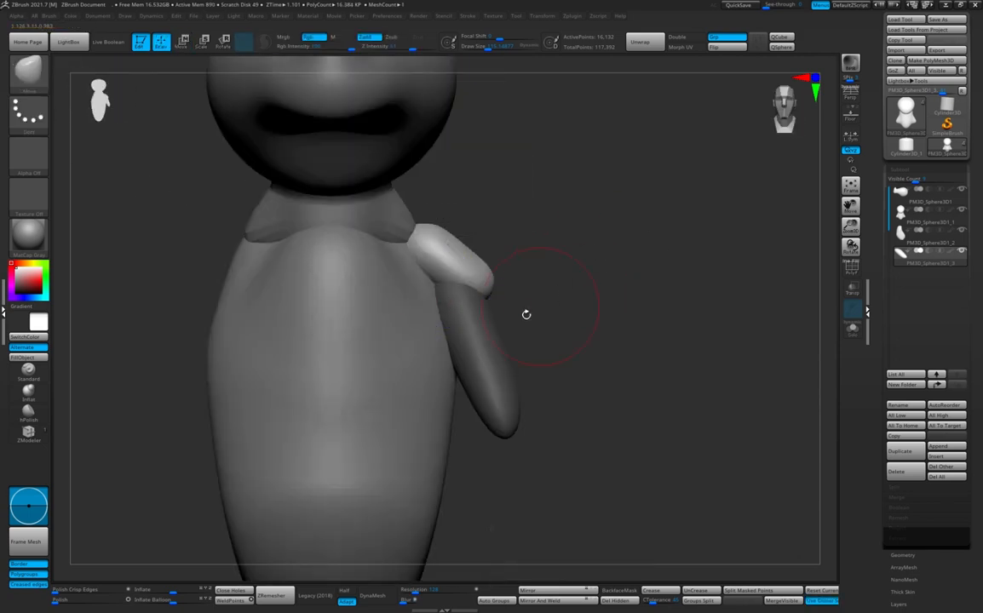
Isolate and mask the upper arm, and rotate the lower arm forward and outward at the elbow.
{"action": "mouse_move", "coordinate": [526, 314]}
{"action": "left_mouse_down"}
{"action": "mouse_move", "coordinate": [667, 314]}
{"action": "mouse_move", "coordinate": [639, 325]}
{"action": "mouse_move", "coordinate": [613, 321]}
{"action": "mouse_move", "coordinate": [667, 303]}
{"action": "mouse_move", "coordinate": [497, 559]}
{"action": "left_mouse_up"}
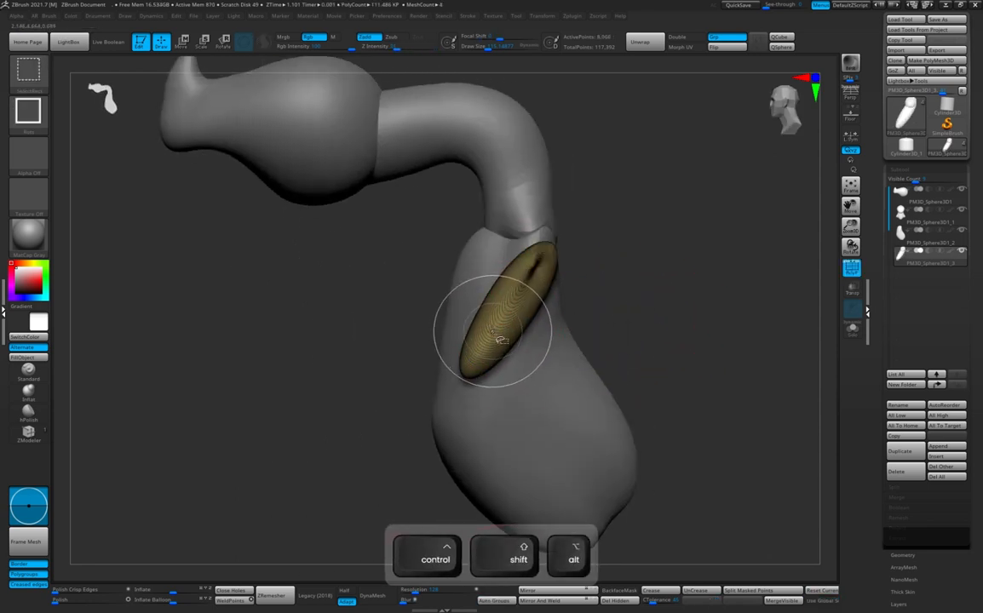
{"action": "left_click", "coordinate": [645, 303], "text": "ctrl+shift"}
{"action": "left_click", "coordinate": [647, 303], "text": "ctrl"}
{"action": "key", "text": "w"}
{"action": "left_click_drag", "start_coordinate": [649, 303], "coordinate": [644, 313], "text": "alt"}
{"action": "left_click", "coordinate": [514, 208], "text": "alt"}
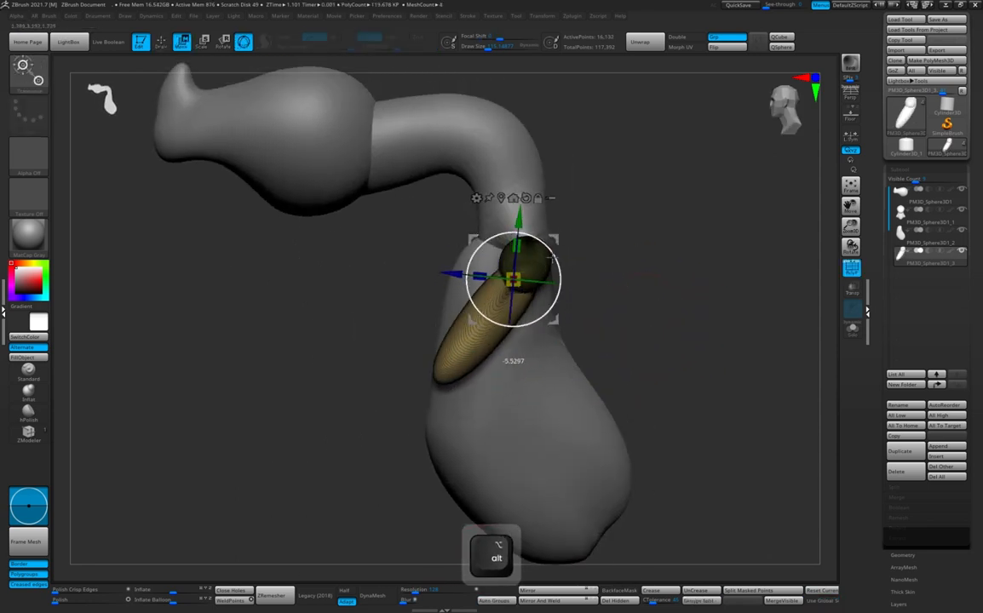
{"action": "left_click_drag", "start_coordinate": [558, 281], "coordinate": [563, 274]}
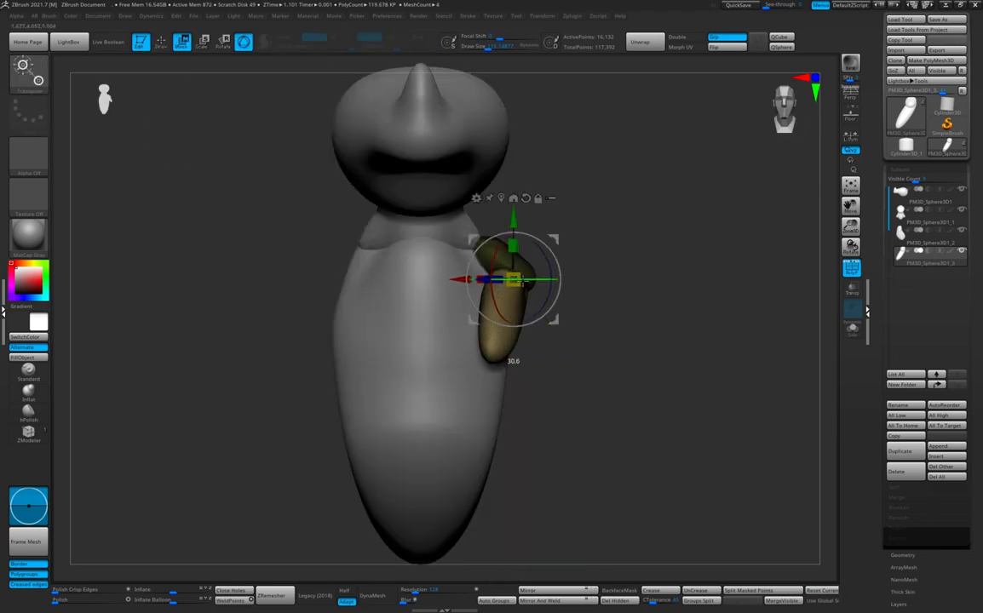
{"action": "mouse_move", "coordinate": [647, 274]}
{"action": "left_mouse_down"}
{"action": "mouse_move", "coordinate": [608, 272]}
{"action": "mouse_move", "coordinate": [627, 275]}
{"action": "mouse_move", "coordinate": [613, 274]}
{"action": "mouse_move", "coordinate": [621, 295]}
{"action": "mouse_move", "coordinate": [624, 259]}
{"action": "mouse_move", "coordinate": [678, 336]}
{"action": "mouse_move", "coordinate": [659, 289]}
{"action": "left_mouse_up"}
Adjust the arm's masking and duplicate the lower arm to make a hand piece at the wrist.
{"action": "key", "text": "q"}
{"action": "key", "text": "shift+f"}
{"action": "left_click", "coordinate": [559, 344], "text": "ctrl+shift"}
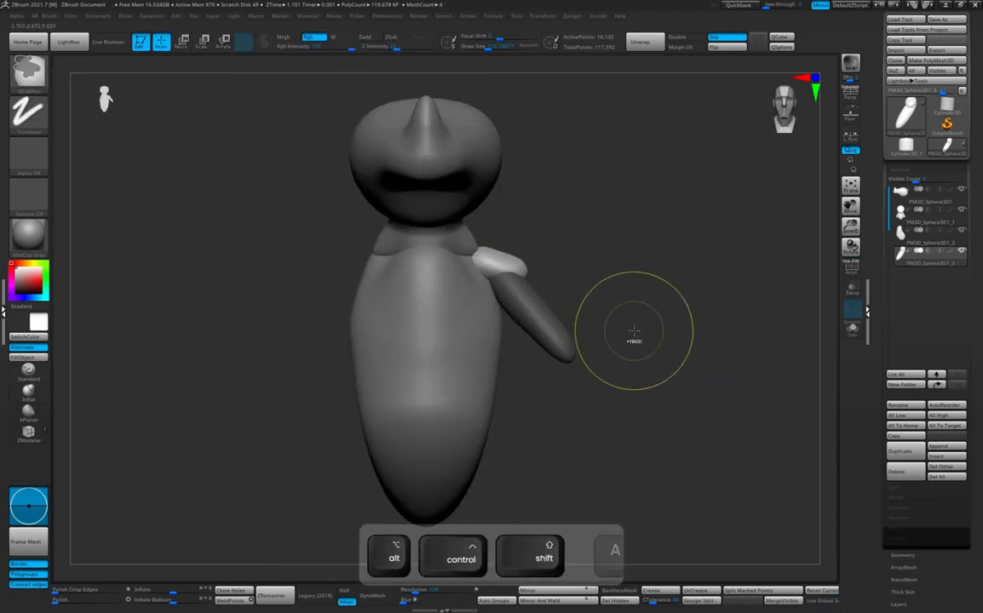
{"action": "left_click", "coordinate": [634, 334], "text": "ctrl"}
{"action": "key", "text": "w"}
{"action": "left_click_drag", "start_coordinate": [554, 237], "coordinate": [707, 296], "text": "ctrl"}
{"action": "left_click", "coordinate": [507, 276], "text": "alt"}
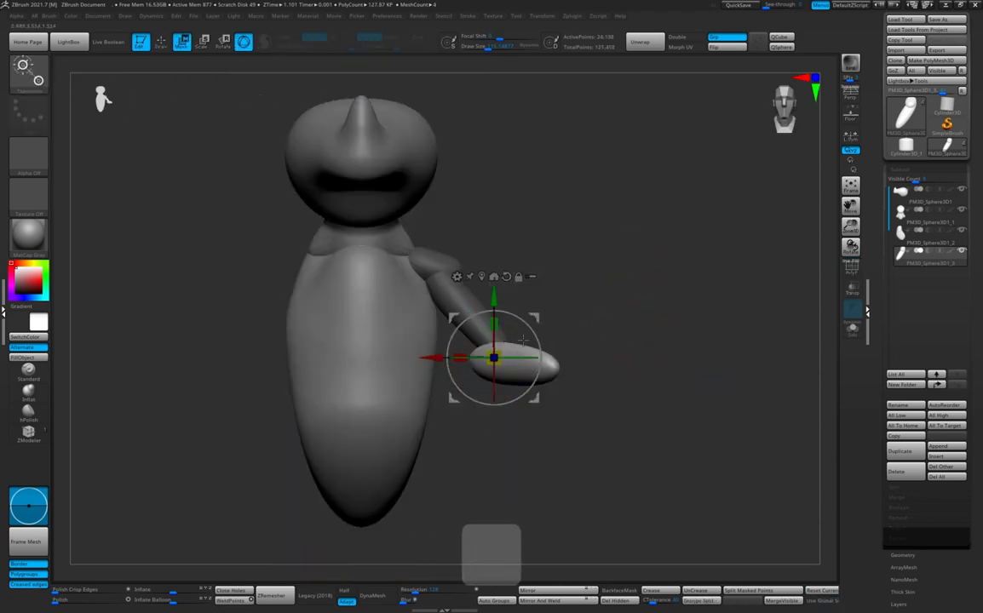
Rotate the lower arm forward at the elbow and refine its elbow end with the Move brush.
{"action": "left_click_drag", "start_coordinate": [616, 323], "coordinate": [559, 323]}
{"action": "left_click_drag", "start_coordinate": [548, 343], "coordinate": [542, 322]}
{"action": "key", "text": "q"}
{"action": "mouse_move", "coordinate": [545, 341]}
{"action": "left_mouse_down"}
{"action": "mouse_move", "coordinate": [589, 344]}
{"action": "mouse_move", "coordinate": [505, 353]}
{"action": "left_mouse_up"}
{"action": "key", "text": "w"}
{"action": "mouse_move", "coordinate": [577, 327]}
{"action": "left_mouse_down", "text": "alt"}
{"action": "mouse_move", "coordinate": [584, 358]}
{"action": "mouse_move", "coordinate": [591, 337]}
{"action": "mouse_move", "coordinate": [651, 345]}
{"action": "mouse_move", "coordinate": [554, 341]}
{"action": "left_mouse_up", "text": "alt"}
{"action": "key", "text": "q"}
{"action": "key", "text": "s"}
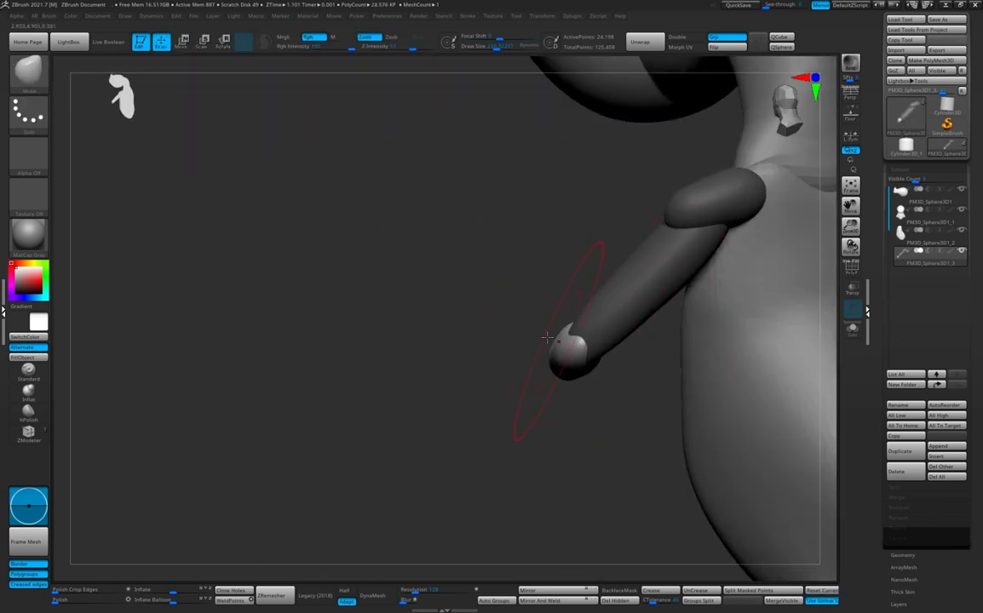
Examine the polygroups of the separate arm pieces with the polyframe display.
{"action": "left_click_drag", "start_coordinate": [634, 311], "coordinate": [783, 279]}
{"action": "key", "text": "shift+f"}
{"action": "left_click_drag", "start_coordinate": [529, 388], "coordinate": [503, 357], "text": "alt"}
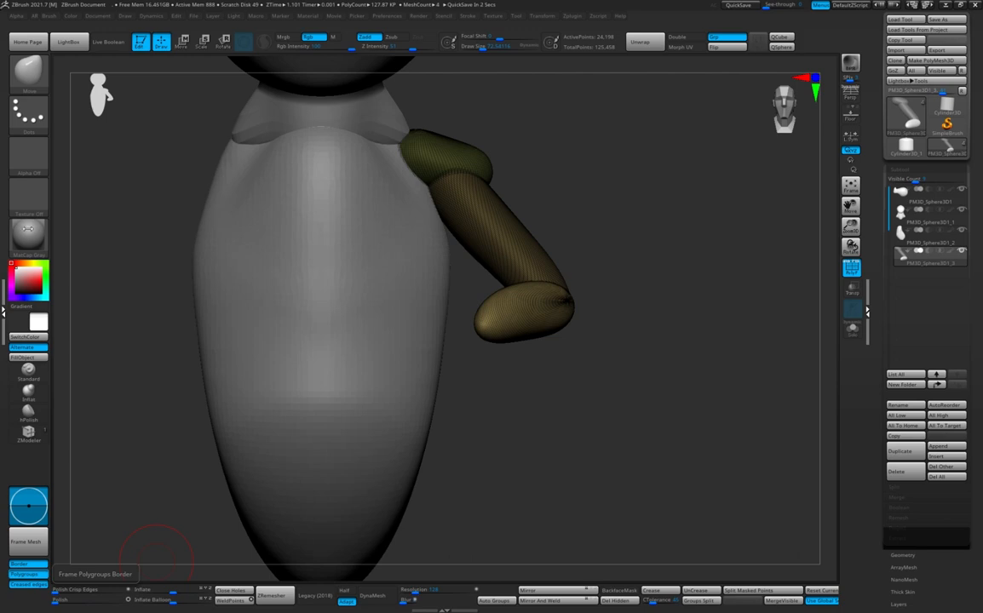
{"action": "left_click_drag", "start_coordinate": [623, 315], "coordinate": [682, 289]}
{"action": "key", "text": "shift+f"}
Duplicate the lower arm forward as a hand piece and scale the copy down at the wrist.
{"action": "key", "text": "w"}
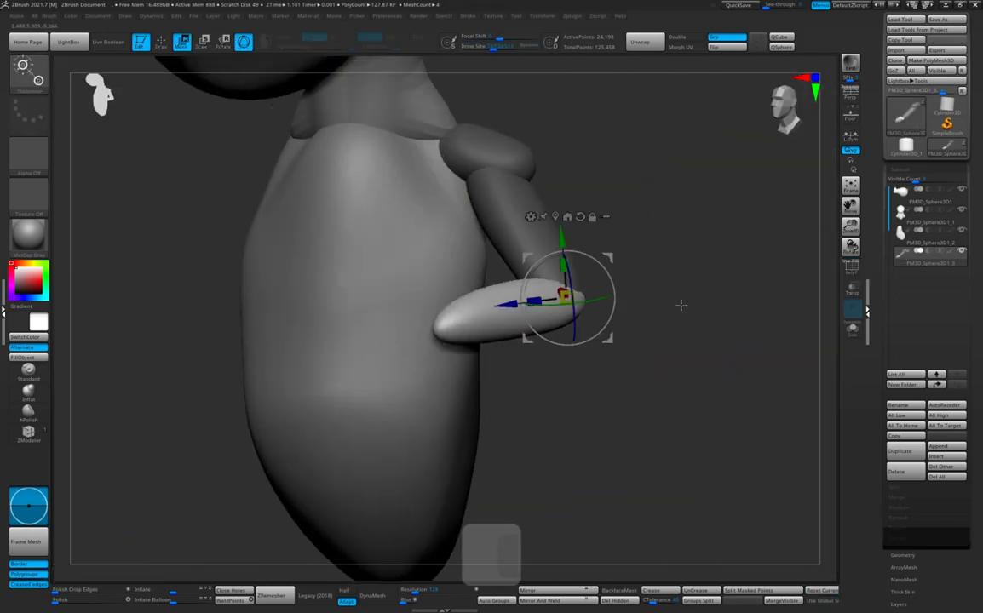
{"action": "left_click_drag", "start_coordinate": [528, 341], "coordinate": [417, 356], "text": "ctrl"}
{"action": "left_click_drag", "start_coordinate": [621, 302], "coordinate": [616, 350]}
{"action": "left_click_drag", "start_coordinate": [421, 329], "coordinate": [450, 321], "text": "alt"}
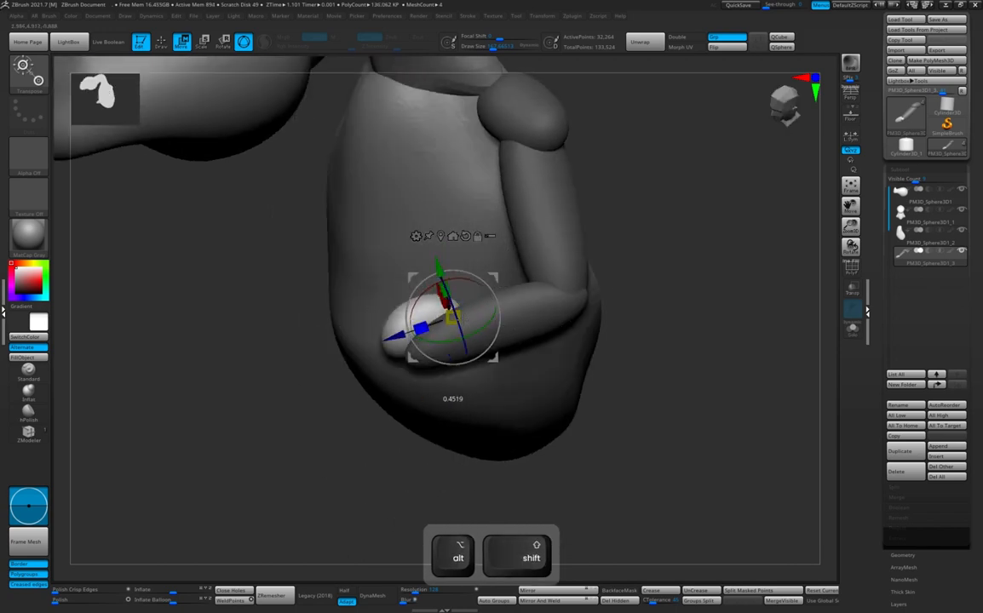
{"action": "left_click_drag", "start_coordinate": [614, 332], "coordinate": [681, 341]}
{"action": "left_click_drag", "start_coordinate": [501, 277], "coordinate": [554, 294]}
Place the gizmo at the wrist and rotate the hand piece.
{"action": "left_click_drag", "start_coordinate": [699, 375], "coordinate": [592, 346]}
{"action": "left_click_drag", "start_coordinate": [489, 322], "coordinate": [465, 322], "text": "alt"}
{"action": "left_click_drag", "start_coordinate": [588, 358], "coordinate": [665, 358]}
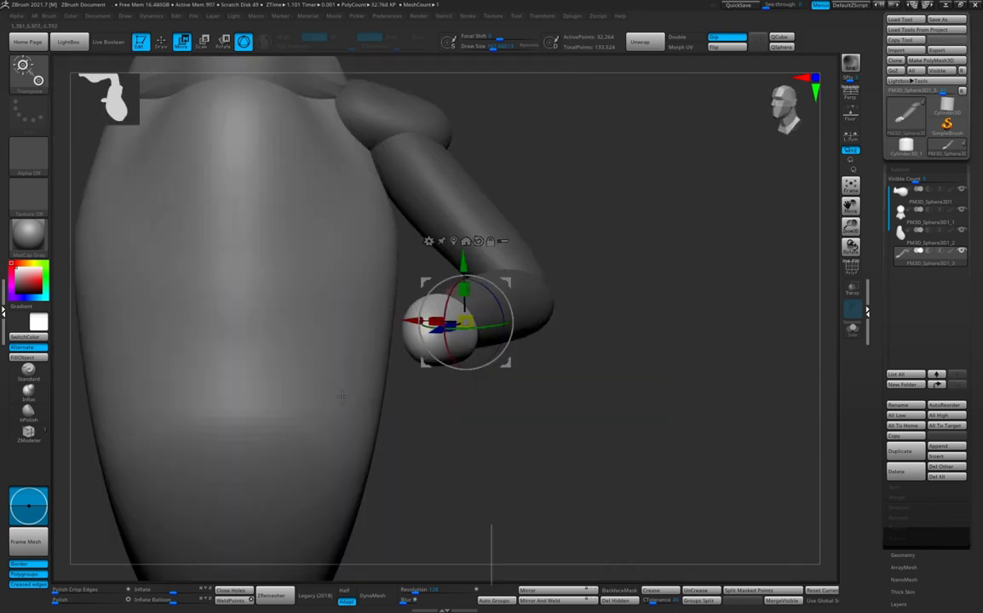
{"action": "mouse_move", "coordinate": [490, 329]}
{"action": "left_mouse_down"}
{"action": "mouse_move", "coordinate": [465, 330]}
{"action": "mouse_move", "coordinate": [503, 285]}
{"action": "mouse_move", "coordinate": [491, 276]}
{"action": "left_mouse_up"}
Shape the hand piece into a slightly tilted oval with the Move brush, working from several sides.
{"action": "key", "text": "q"}
{"action": "left_click_drag", "start_coordinate": [489, 369], "coordinate": [404, 379]}
{"action": "left_click_drag", "start_coordinate": [353, 350], "coordinate": [443, 339]}
{"action": "mouse_move", "coordinate": [588, 319]}
{"action": "left_mouse_down"}
{"action": "mouse_move", "coordinate": [518, 300]}
{"action": "mouse_move", "coordinate": [588, 309]}
{"action": "mouse_move", "coordinate": [625, 292]}
{"action": "mouse_move", "coordinate": [537, 294]}
{"action": "left_mouse_up"}
{"action": "key", "text": "shift+f"}
{"action": "key", "text": "s"}
{"action": "left_click_drag", "start_coordinate": [630, 356], "coordinate": [546, 354]}
{"action": "key", "text": "s"}
{"action": "key", "text": "s"}
{"action": "mouse_move", "coordinate": [477, 353]}
{"action": "left_mouse_down"}
{"action": "mouse_move", "coordinate": [563, 317]}
{"action": "mouse_move", "coordinate": [536, 315]}
{"action": "left_mouse_up"}
{"action": "key", "text": "shift+f"}
{"action": "mouse_move", "coordinate": [626, 334]}
{"action": "left_mouse_down"}
{"action": "mouse_move", "coordinate": [637, 395]}
{"action": "mouse_move", "coordinate": [653, 363]}
{"action": "left_mouse_up"}
{"action": "left_click_drag", "start_coordinate": [588, 374], "coordinate": [661, 377]}
{"action": "left_click_drag", "start_coordinate": [516, 367], "coordinate": [520, 351]}
{"action": "left_click_drag", "start_coordinate": [632, 357], "coordinate": [558, 350]}
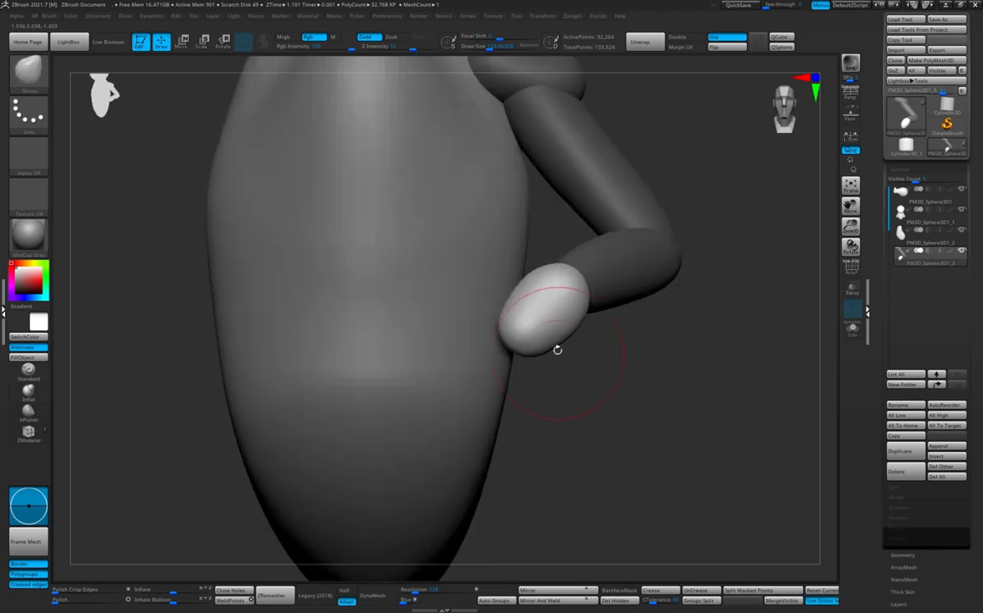
{"action": "left_click_drag", "start_coordinate": [622, 320], "coordinate": [637, 332]}
Reset the gizmo's pivot on the arm and stretch the hand downward from the wrist with the Move brush.
{"action": "key", "text": "w"}
{"action": "left_click", "coordinate": [575, 221], "text": "alt"}
{"action": "left_click_drag", "start_coordinate": [724, 267], "coordinate": [600, 255]}
{"action": "mouse_move", "coordinate": [731, 255]}
{"action": "left_mouse_down"}
{"action": "mouse_move", "coordinate": [814, 248]}
{"action": "mouse_move", "coordinate": [740, 252]}
{"action": "mouse_move", "coordinate": [771, 259]}
{"action": "left_mouse_up"}
{"action": "key", "text": "q"}
{"action": "left_click_drag", "start_coordinate": [609, 358], "coordinate": [443, 344]}
{"action": "key", "text": "s"}
{"action": "left_click_drag", "start_coordinate": [525, 347], "coordinate": [536, 347]}
{"action": "left_click_drag", "start_coordinate": [450, 375], "coordinate": [480, 382]}
Nudge the hand against the wrist and smooth the joint with the forearm.
{"action": "key", "text": "w"}
{"action": "left_click_drag", "start_coordinate": [570, 307], "coordinate": [558, 305]}
{"action": "key", "text": "q"}
{"action": "mouse_move", "coordinate": [474, 350]}
{"action": "left_mouse_down"}
{"action": "mouse_move", "coordinate": [559, 329]}
{"action": "mouse_move", "coordinate": [557, 355]}
{"action": "left_mouse_up"}
{"action": "key", "text": "w"}
{"action": "left_click_drag", "start_coordinate": [555, 305], "coordinate": [548, 302]}
{"action": "key", "text": "q"}
{"action": "left_click_drag", "start_coordinate": [670, 338], "coordinate": [587, 327]}
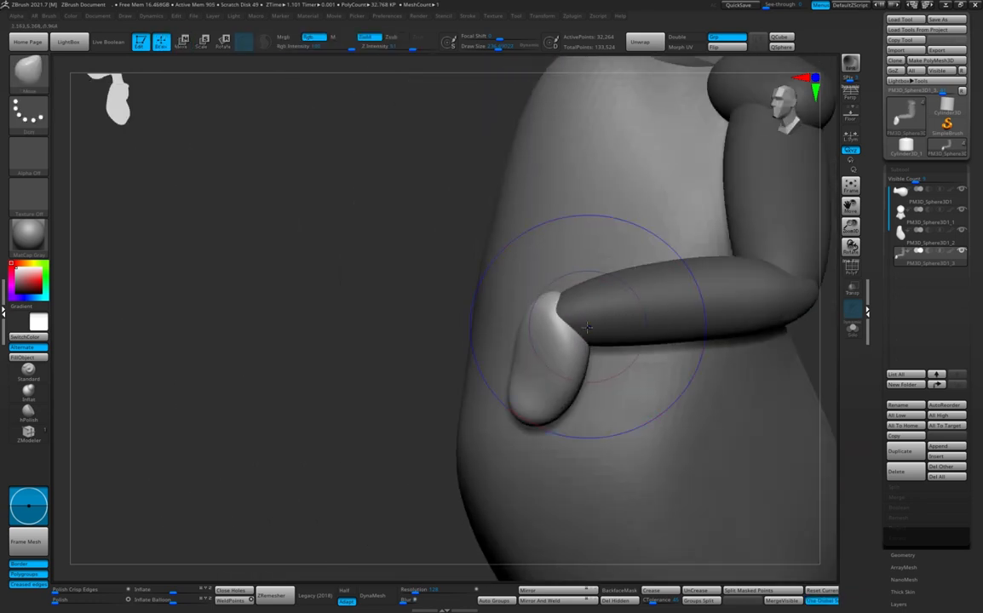
{"action": "left_click_drag", "start_coordinate": [537, 307], "coordinate": [545, 310], "text": "shift"}
{"action": "left_click_drag", "start_coordinate": [691, 323], "coordinate": [629, 317], "text": "alt"}
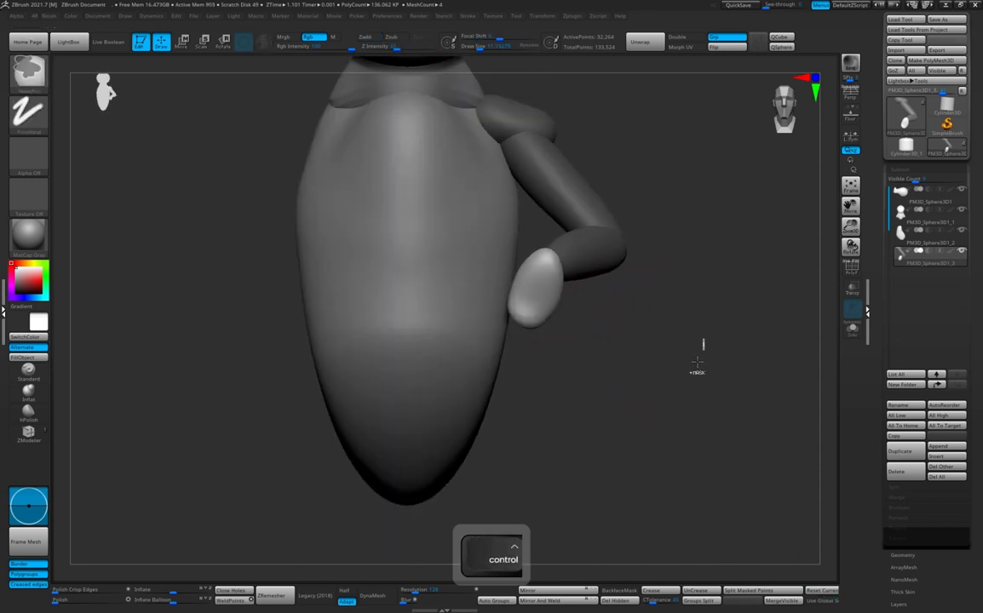
Clear the arm's mask and mirror the finished arm to the other side of the body.
{"action": "left_click_drag", "start_coordinate": [702, 345], "coordinate": [740, 377], "text": "ctrl"}
{"action": "left_click_drag", "start_coordinate": [753, 291], "coordinate": [758, 342], "text": "alt"}
{"action": "left_click", "coordinate": [553, 601]}
{"action": "left_click_drag", "start_coordinate": [683, 386], "coordinate": [588, 368]}
{"action": "left_click_drag", "start_coordinate": [588, 368], "coordinate": [714, 404], "text": "alt"}
Duplicate the arms subtool and reduce the copy to a single upper-arm piece.
{"action": "key", "text": "ctrl+shift+d"}
{"action": "left_click_drag", "start_coordinate": [550, 223], "coordinate": [549, 264], "text": "alt"}
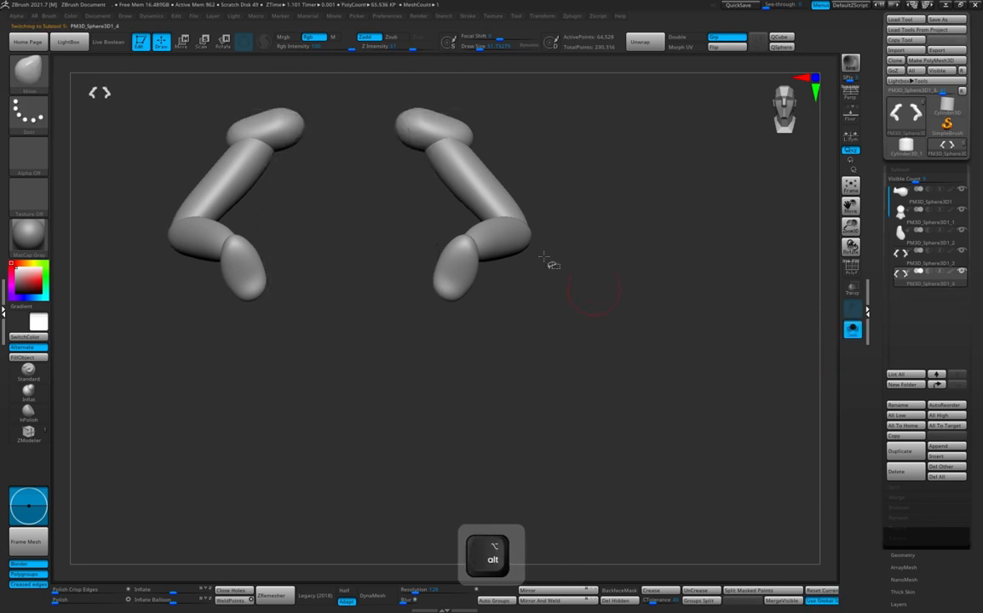
{"action": "left_click", "coordinate": [450, 130], "text": "ctrl+alt+shift"}
{"action": "left_click", "coordinate": [474, 187], "text": "ctrl+alt+shift"}
{"action": "left_click_drag", "start_coordinate": [541, 213], "coordinate": [552, 228], "text": "ctrl+shift"}
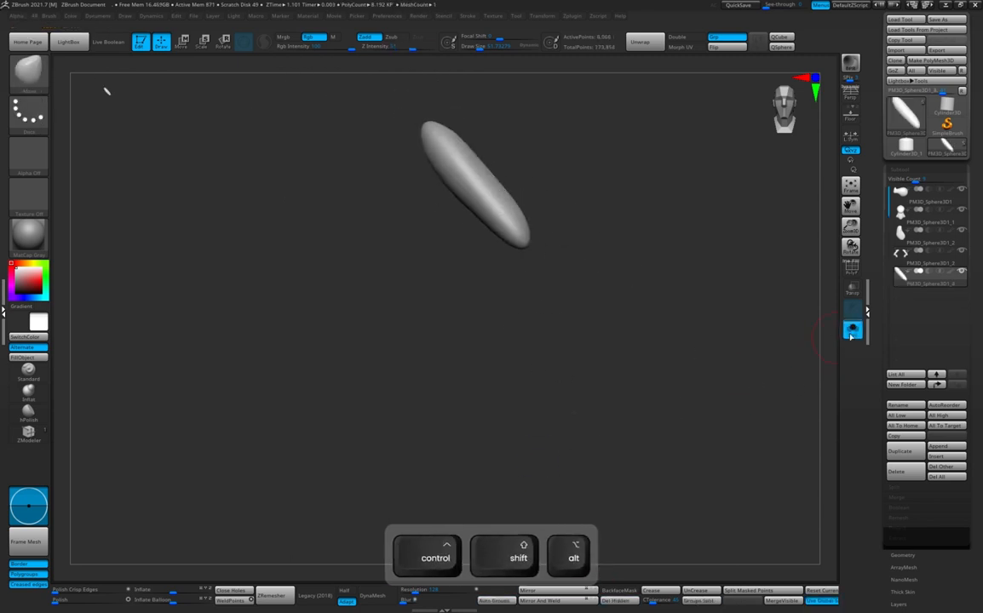
{"action": "left_click", "coordinate": [851, 337]}
Duplicate the upper-arm piece down to the hip as a thigh, then rotate and shape it.
{"action": "key", "text": "w"}
{"action": "left_click_drag", "start_coordinate": [474, 226], "coordinate": [485, 350], "text": "ctrl"}
{"action": "mouse_move", "coordinate": [528, 351]}
{"action": "left_mouse_down"}
{"action": "mouse_move", "coordinate": [564, 297]}
{"action": "mouse_move", "coordinate": [542, 209]}
{"action": "left_mouse_up"}
{"action": "key", "text": "q"}
{"action": "left_click_drag", "start_coordinate": [724, 332], "coordinate": [568, 350]}
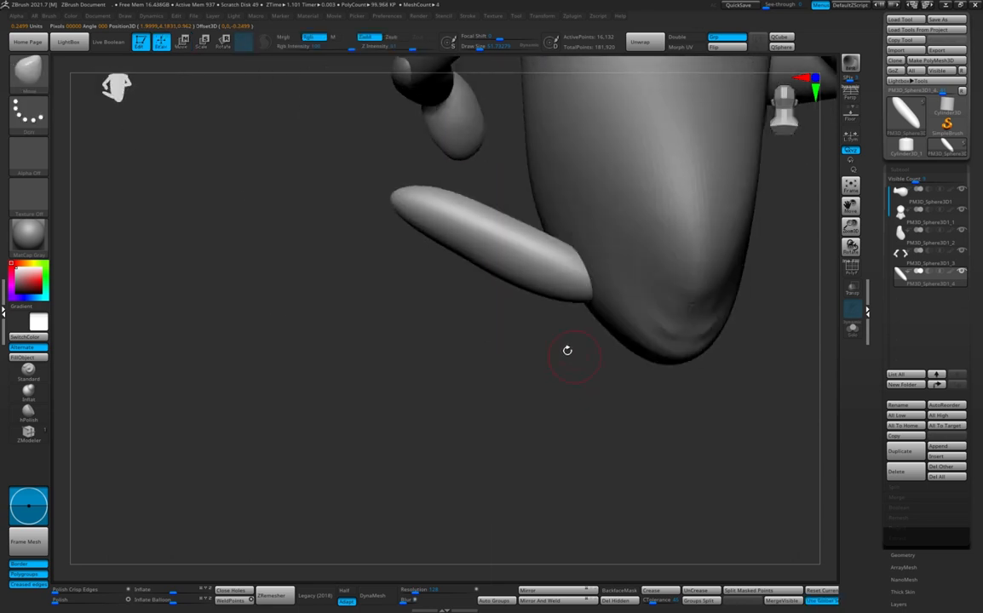
{"action": "left_click_drag", "start_coordinate": [505, 300], "coordinate": [609, 175]}
Append a sphere, move it beneath the body and scale it up as a base.
{"action": "left_click", "coordinate": [938, 446]}
{"action": "left_click", "coordinate": [577, 467]}
{"action": "key", "text": "f"}
{"action": "key", "text": "w"}
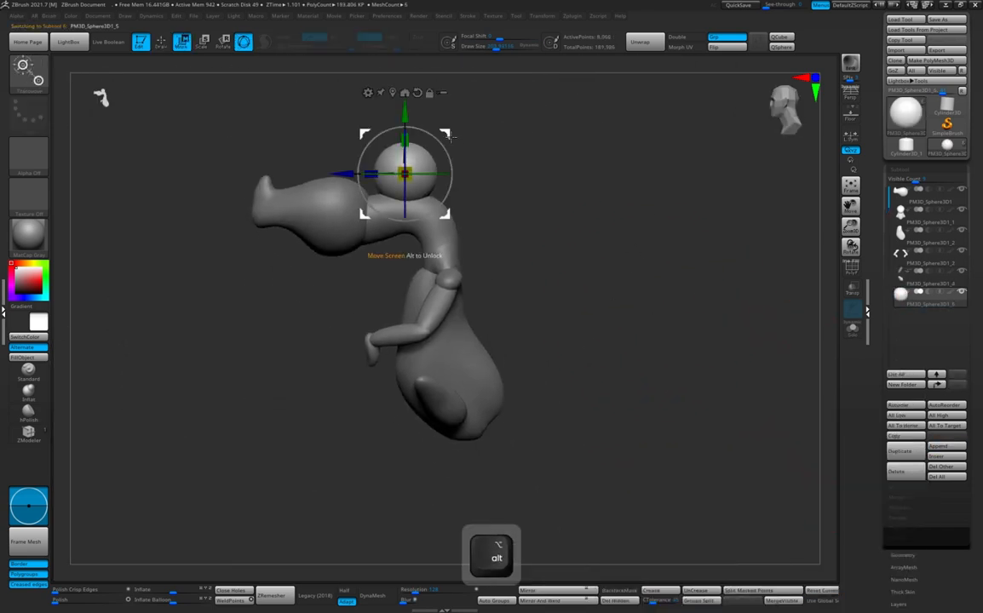
{"action": "left_click_drag", "start_coordinate": [441, 211], "coordinate": [520, 511]}
{"action": "mouse_move", "coordinate": [592, 455]}
{"action": "left_mouse_down", "text": "alt"}
{"action": "mouse_move", "coordinate": [587, 368]}
{"action": "mouse_move", "coordinate": [588, 405]}
{"action": "left_mouse_up", "text": "alt"}
{"action": "left_click_drag", "start_coordinate": [473, 415], "coordinate": [530, 375]}
{"action": "left_click_drag", "start_coordinate": [472, 382], "coordinate": [472, 347]}
{"action": "key", "text": "q"}
Reshape the base sphere under the body into a tall egg form with the Move brush.
{"action": "mouse_move", "coordinate": [584, 454]}
{"action": "left_mouse_down", "text": "alt"}
{"action": "mouse_move", "coordinate": [584, 417]}
{"action": "mouse_move", "coordinate": [681, 413]}
{"action": "left_mouse_up", "text": "alt"}
{"action": "left_click_drag", "start_coordinate": [539, 416], "coordinate": [575, 436]}
{"action": "left_click_drag", "start_coordinate": [673, 375], "coordinate": [596, 370]}
{"action": "left_click_drag", "start_coordinate": [689, 309], "coordinate": [669, 281], "text": "alt"}
{"action": "key", "text": "w"}
{"action": "key", "text": "shift+f"}
{"action": "left_click_drag", "start_coordinate": [540, 351], "coordinate": [543, 423], "text": "alt"}
{"action": "mouse_move", "coordinate": [586, 404]}
{"action": "left_mouse_down"}
{"action": "mouse_move", "coordinate": [586, 383]}
{"action": "mouse_move", "coordinate": [631, 372]}
{"action": "mouse_move", "coordinate": [701, 394]}
{"action": "mouse_move", "coordinate": [742, 390]}
{"action": "mouse_move", "coordinate": [348, 392]}
{"action": "left_mouse_up"}
{"action": "key", "text": "q"}
{"action": "key", "text": "shift+f"}
Convert the base to DynaMesh and cut its underside flat with a clipping brush.
{"action": "left_click", "coordinate": [377, 596]}
{"action": "left_click", "coordinate": [28, 73], "text": "ctrl+shift"}
{"action": "left_click", "coordinate": [616, 126], "text": "ctrl+shift"}
{"action": "left_click_drag", "start_coordinate": [670, 370], "coordinate": [563, 389]}
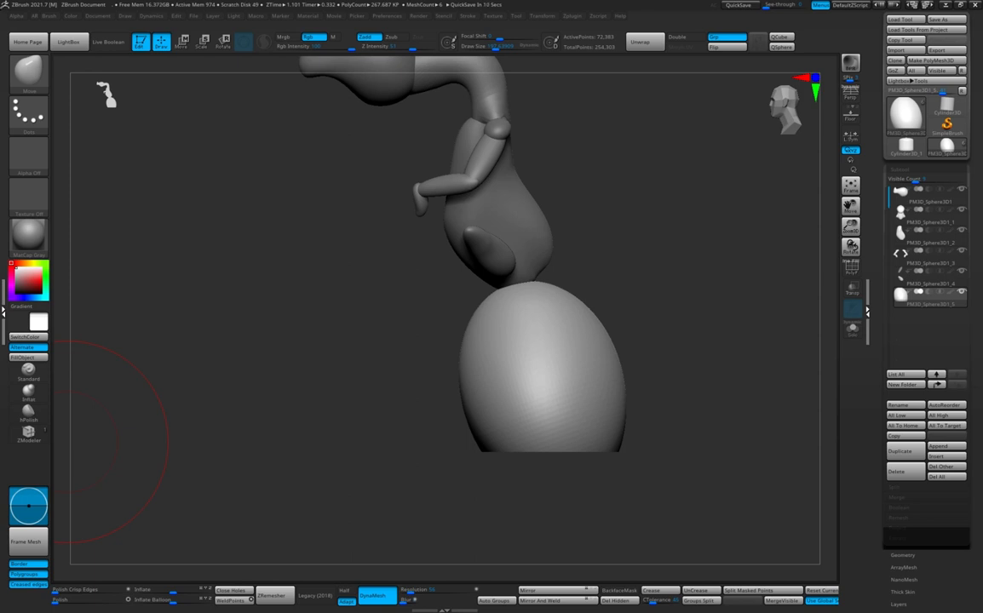
Widen the base toward the bottom and flatten broad planes on its front with the hPolish brush.
{"action": "left_click", "coordinate": [29, 72]}
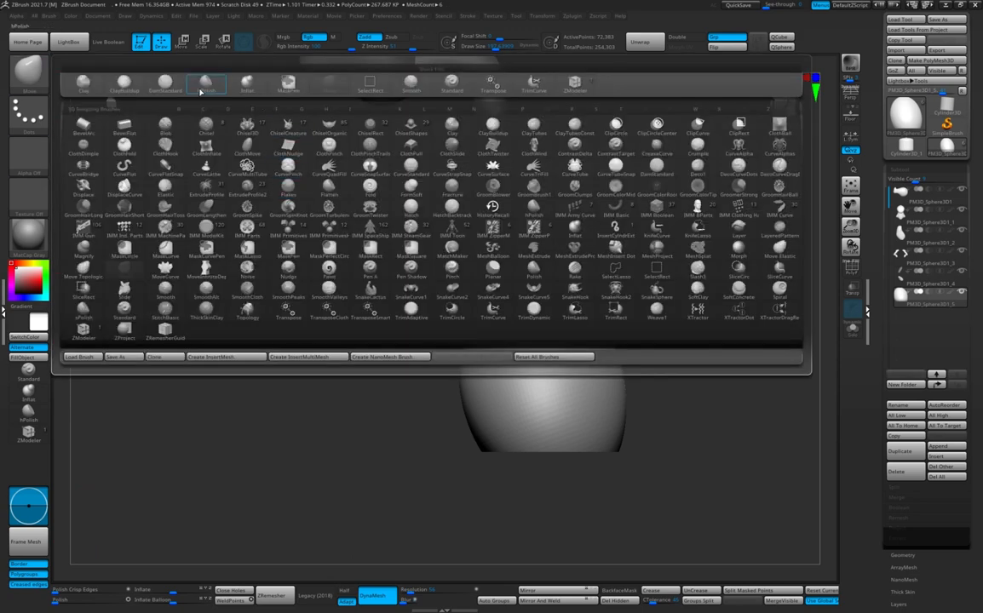
{"action": "left_click", "coordinate": [205, 88]}
{"action": "right_click_drag", "start_coordinate": [508, 300], "coordinate": [623, 323]}
{"action": "right_click_drag", "start_coordinate": [550, 375], "coordinate": [494, 325]}
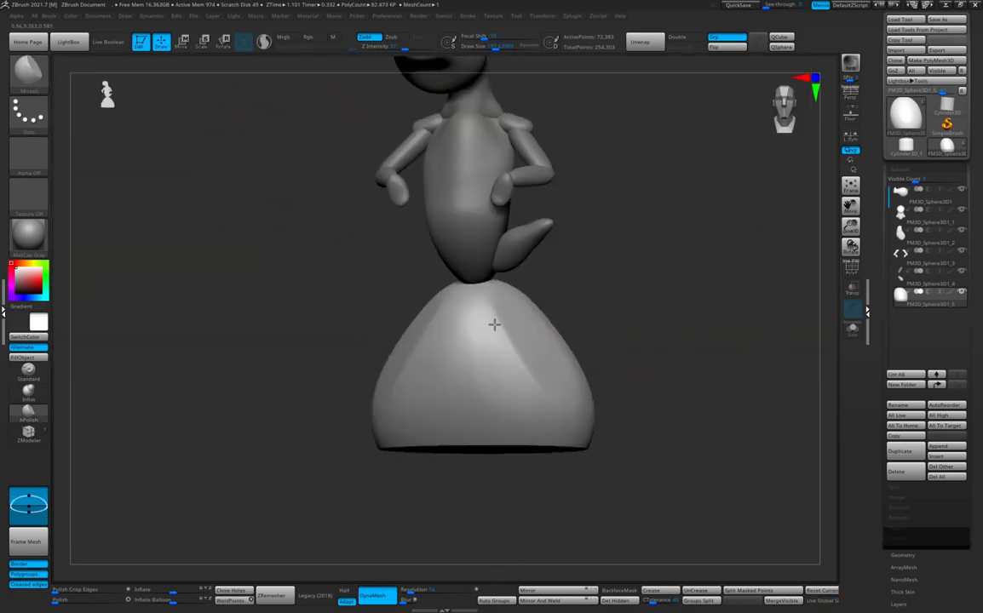
{"action": "right_click_drag", "start_coordinate": [563, 309], "coordinate": [664, 290]}
Remesh the base with DynaMesh and polish more rock-like planes across its front and sides.
{"action": "left_click_drag", "start_coordinate": [472, 538], "coordinate": [498, 558], "text": "ctrl"}
{"action": "right_click_drag", "start_coordinate": [509, 411], "coordinate": [456, 400]}
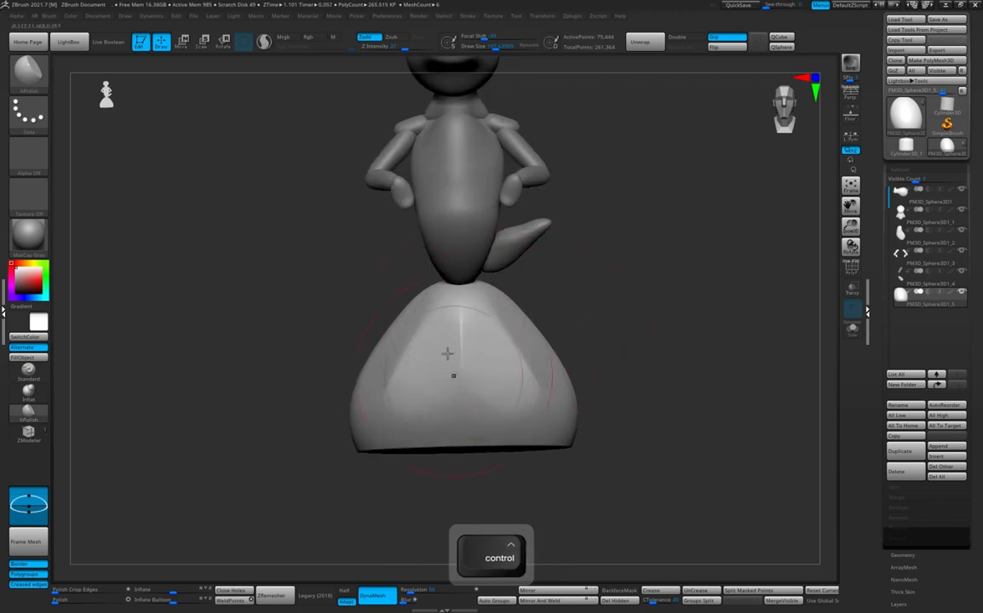
{"action": "left_click_drag", "start_coordinate": [447, 353], "coordinate": [475, 419]}
{"action": "right_click_drag", "start_coordinate": [474, 418], "coordinate": [403, 386]}
{"action": "mouse_move", "coordinate": [409, 348]}
{"action": "right_mouse_down"}
{"action": "mouse_move", "coordinate": [517, 370]}
{"action": "mouse_move", "coordinate": [509, 378]}
{"action": "mouse_move", "coordinate": [507, 325]}
{"action": "mouse_move", "coordinate": [656, 287]}
{"action": "mouse_move", "coordinate": [592, 308]}
{"action": "right_mouse_up"}
{"action": "mouse_move", "coordinate": [744, 349]}
{"action": "right_mouse_down"}
{"action": "mouse_move", "coordinate": [728, 325]}
{"action": "mouse_move", "coordinate": [534, 408]}
{"action": "mouse_move", "coordinate": [656, 356]}
{"action": "mouse_move", "coordinate": [614, 375]}
{"action": "mouse_move", "coordinate": [655, 357]}
{"action": "mouse_move", "coordinate": [573, 340]}
{"action": "mouse_move", "coordinate": [537, 286]}
{"action": "mouse_move", "coordinate": [660, 273]}
{"action": "mouse_move", "coordinate": [608, 338]}
{"action": "mouse_move", "coordinate": [461, 312]}
{"action": "mouse_move", "coordinate": [87, 293]}
{"action": "mouse_move", "coordinate": [546, 303]}
{"action": "mouse_move", "coordinate": [450, 328]}
{"action": "mouse_move", "coordinate": [380, 309]}
{"action": "mouse_move", "coordinate": [394, 284]}
{"action": "mouse_move", "coordinate": [386, 344]}
{"action": "mouse_move", "coordinate": [602, 344]}
{"action": "mouse_move", "coordinate": [603, 407]}
{"action": "mouse_move", "coordinate": [560, 422]}
{"action": "mouse_move", "coordinate": [672, 363]}
{"action": "right_mouse_up"}
Load the OrbFlatten edge brush from the LightBox library.
{"action": "key", "text": "comma"}
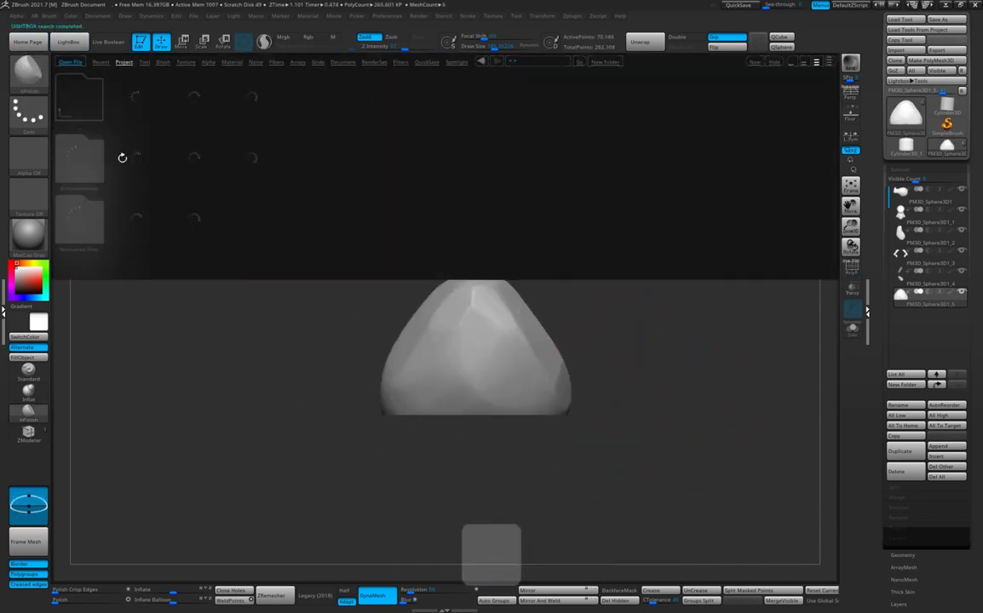
{"action": "double_click", "coordinate": [77, 166]}
{"action": "double_click", "coordinate": [81, 219]}
{"action": "double_click", "coordinate": [421, 225]}
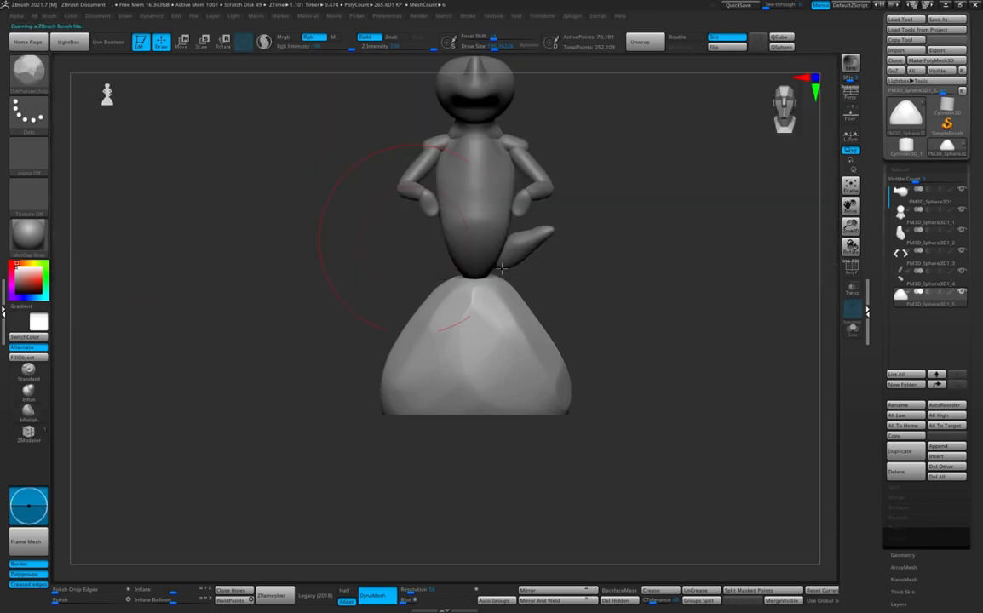
Carve crisp rock facets around the whole base with the OrbFlatten edge brush.
{"action": "mouse_move", "coordinate": [511, 281]}
{"action": "right_mouse_down"}
{"action": "mouse_move", "coordinate": [592, 308]}
{"action": "mouse_move", "coordinate": [423, 324]}
{"action": "mouse_move", "coordinate": [468, 415]}
{"action": "right_mouse_up"}
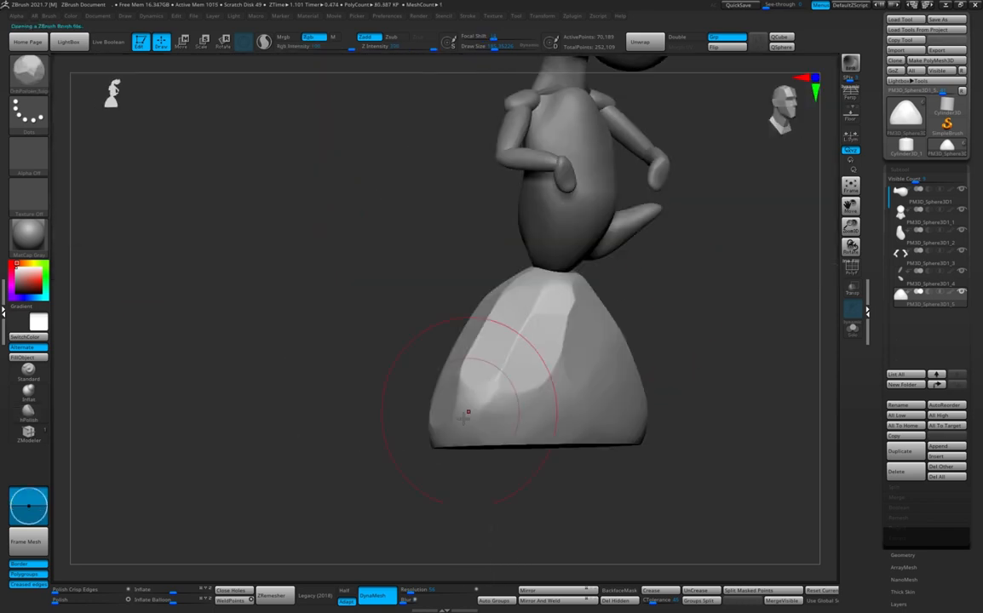
{"action": "mouse_move", "coordinate": [680, 338]}
{"action": "right_mouse_down"}
{"action": "mouse_move", "coordinate": [553, 397]}
{"action": "mouse_move", "coordinate": [553, 327]}
{"action": "mouse_move", "coordinate": [656, 320]}
{"action": "mouse_move", "coordinate": [724, 340]}
{"action": "mouse_move", "coordinate": [638, 380]}
{"action": "mouse_move", "coordinate": [626, 406]}
{"action": "mouse_move", "coordinate": [687, 365]}
{"action": "mouse_move", "coordinate": [627, 385]}
{"action": "mouse_move", "coordinate": [599, 327]}
{"action": "mouse_move", "coordinate": [678, 378]}
{"action": "mouse_move", "coordinate": [674, 332]}
{"action": "right_mouse_up"}
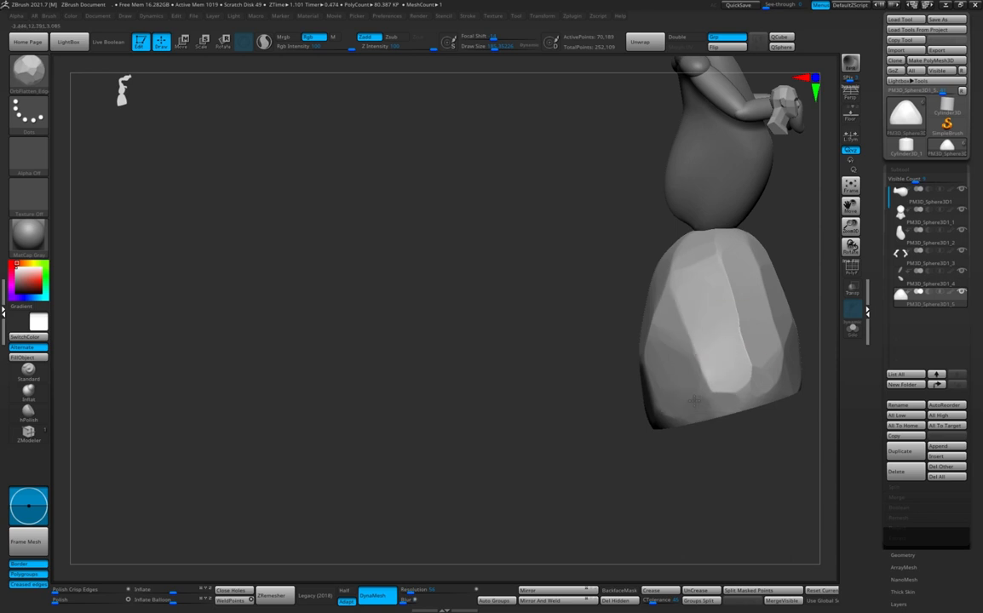
{"action": "key", "text": "f"}
{"action": "right_click_drag", "start_coordinate": [695, 401], "coordinate": [652, 338]}
Scale the rock base narrower in width so it suits the figure.
{"action": "key", "text": "w"}
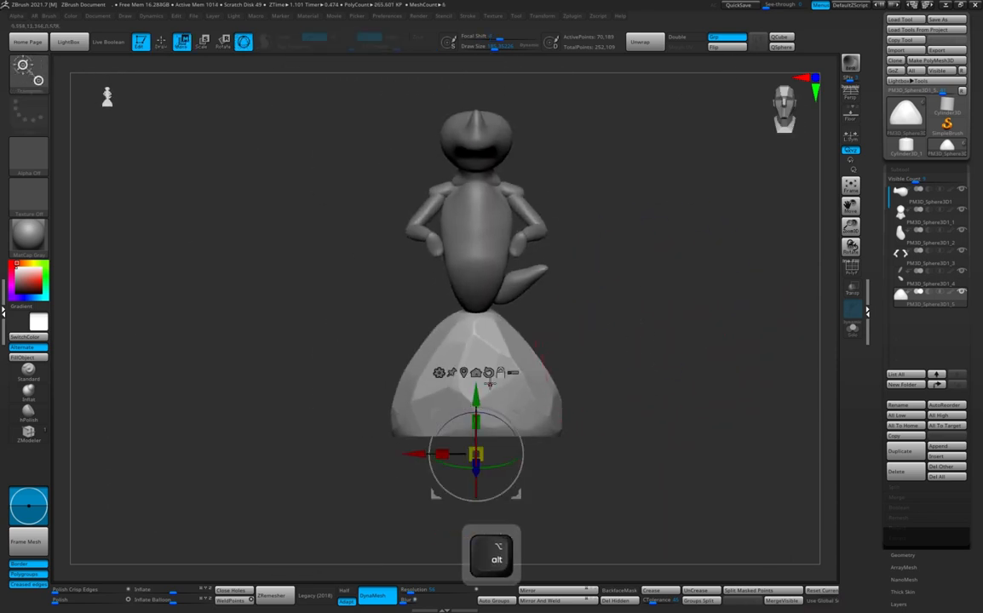
{"action": "left_click_drag", "start_coordinate": [442, 436], "coordinate": [463, 435]}
{"action": "key", "text": "q"}
{"action": "right_click_drag", "start_coordinate": [629, 305], "coordinate": [685, 351]}
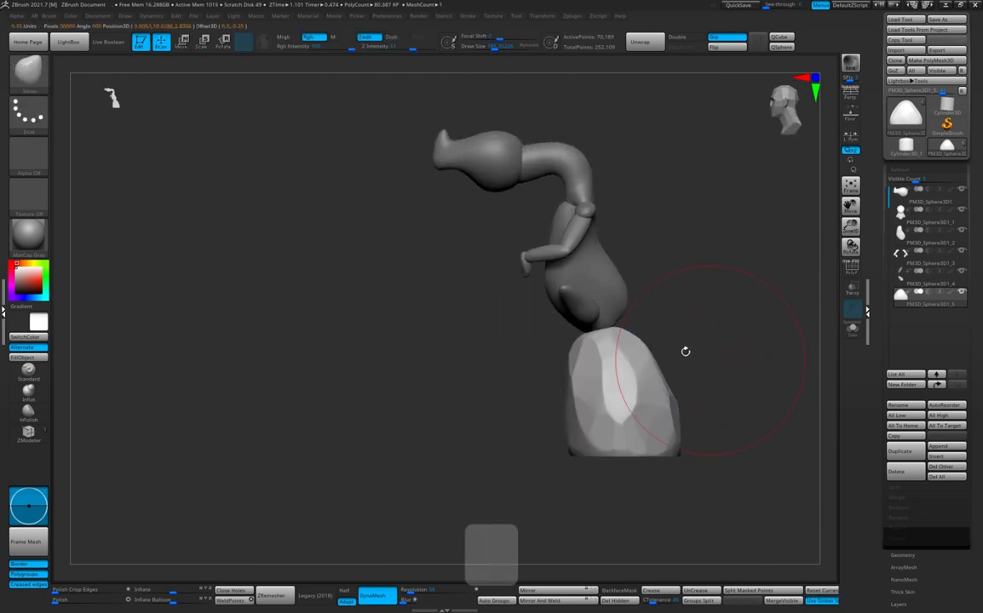
Select the thigh subtool, check its polygroups and adjust where the thigh meets the hip.
{"action": "left_click", "coordinate": [586, 279], "text": "alt"}
{"action": "mouse_move", "coordinate": [682, 307]}
{"action": "right_mouse_down", "text": "shift"}
{"action": "mouse_move", "coordinate": [731, 309]}
{"action": "mouse_move", "coordinate": [669, 350]}
{"action": "right_mouse_up", "text": "shift"}
{"action": "left_click", "coordinate": [586, 311], "text": "alt"}
{"action": "right_click_drag", "start_coordinate": [579, 339], "coordinate": [560, 343], "text": "alt"}
{"action": "key", "text": "shift+f"}
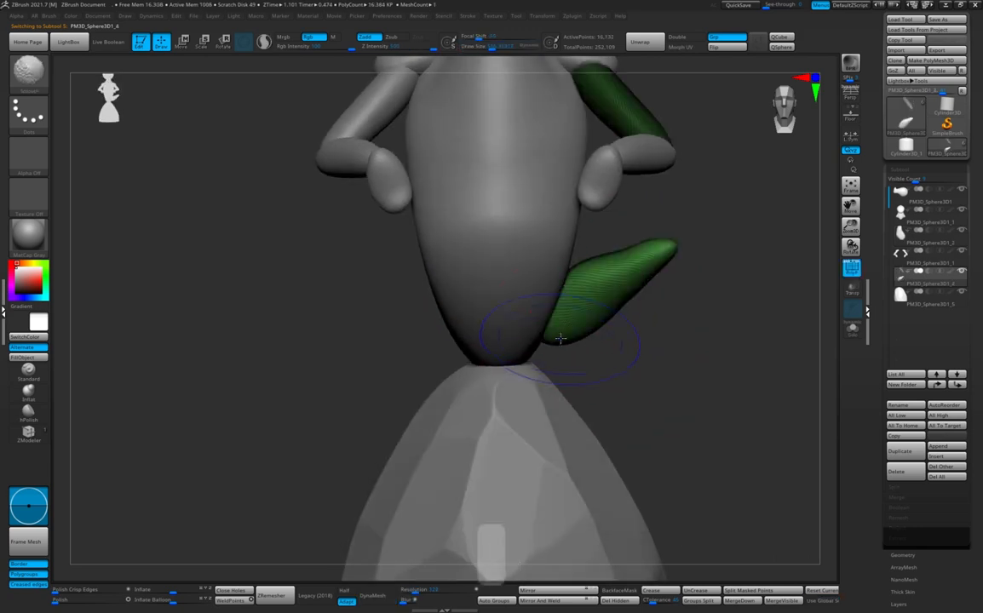
{"action": "key", "text": "shift+f"}
{"action": "right_click_drag", "start_coordinate": [631, 347], "coordinate": [588, 351]}
{"action": "left_click_drag", "start_coordinate": [576, 350], "coordinate": [567, 356]}
{"action": "right_click_drag", "start_coordinate": [626, 345], "coordinate": [661, 341], "text": "shift"}
Isolate the thigh subtool and delete the leftover upper-arm piece from it.
{"action": "key", "text": "shift+f"}
{"action": "left_click", "coordinate": [853, 330]}
{"action": "mouse_move", "coordinate": [808, 290]}
{"action": "right_mouse_down", "text": "alt"}
{"action": "mouse_move", "coordinate": [783, 334]}
{"action": "mouse_move", "coordinate": [774, 395]}
{"action": "mouse_move", "coordinate": [720, 367]}
{"action": "right_mouse_up", "text": "alt"}
{"action": "left_click", "coordinate": [28, 75], "text": "ctrl+shift"}
{"action": "left_click", "coordinate": [83, 88], "text": "ctrl+shift"}
{"action": "left_click", "coordinate": [545, 413], "text": "ctrl+shift"}
{"action": "left_click", "coordinate": [619, 600]}
{"action": "left_click", "coordinate": [853, 330]}
{"action": "key", "text": "shift+f"}
Thicken the thigh with the Inflat brush.
{"action": "key", "text": "s"}
{"action": "mouse_move", "coordinate": [652, 375]}
{"action": "right_mouse_down"}
{"action": "mouse_move", "coordinate": [597, 383]}
{"action": "mouse_move", "coordinate": [592, 402]}
{"action": "mouse_move", "coordinate": [679, 375]}
{"action": "right_mouse_up"}
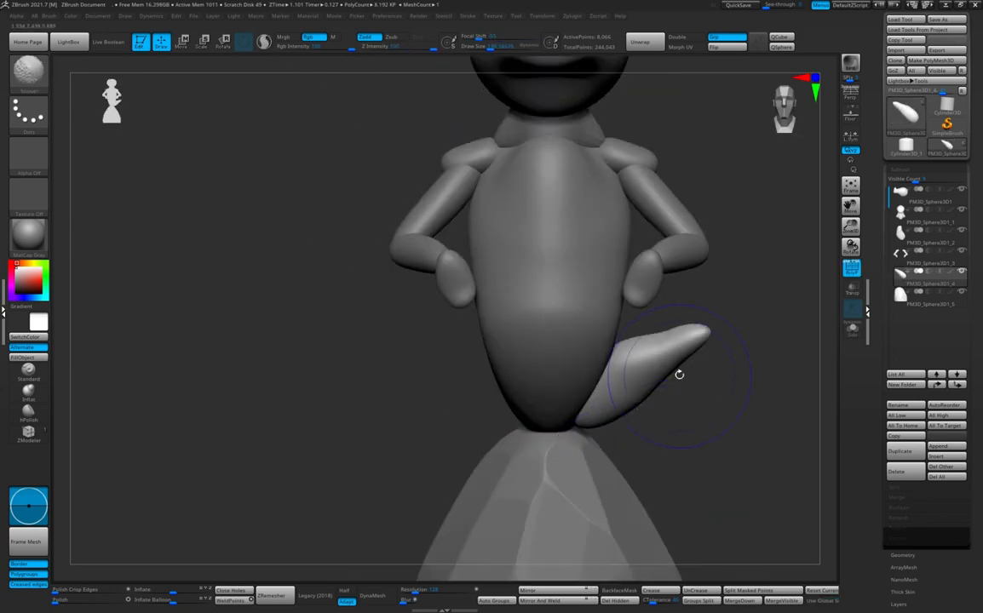
{"action": "key", "text": "f"}
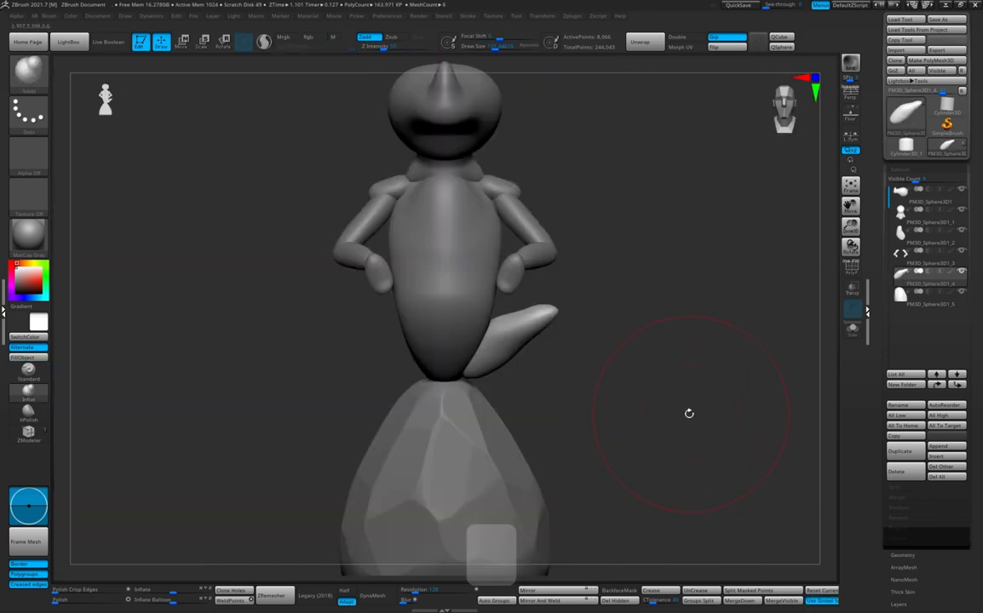
Save the project as "Dragonwith Girl".
{"action": "key", "text": "ctrl+s"}
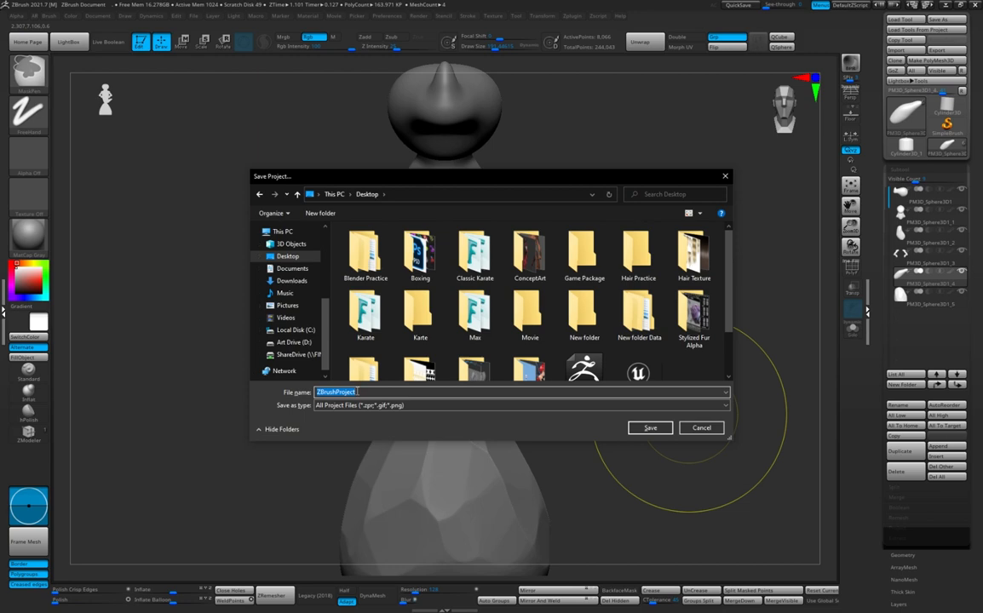
{"action": "type", "text": "Gra"}
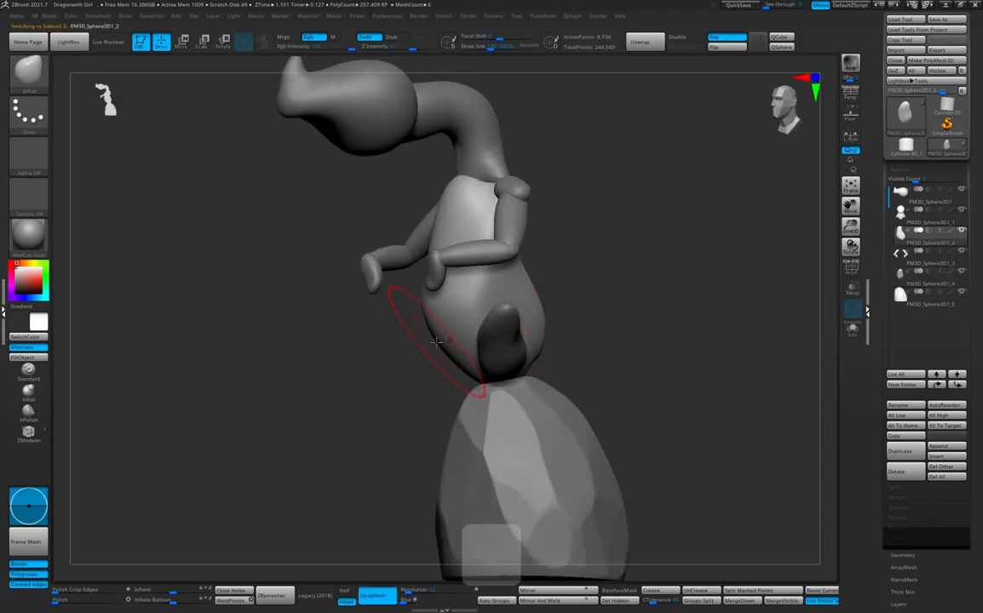
Reshape the belly and lower torso of the body in side view with the Move brush.
{"action": "mouse_move", "coordinate": [554, 341]}
{"action": "left_mouse_down"}
{"action": "mouse_move", "coordinate": [437, 341]}
{"action": "mouse_move", "coordinate": [592, 287]}
{"action": "mouse_move", "coordinate": [463, 375]}
{"action": "left_mouse_up"}
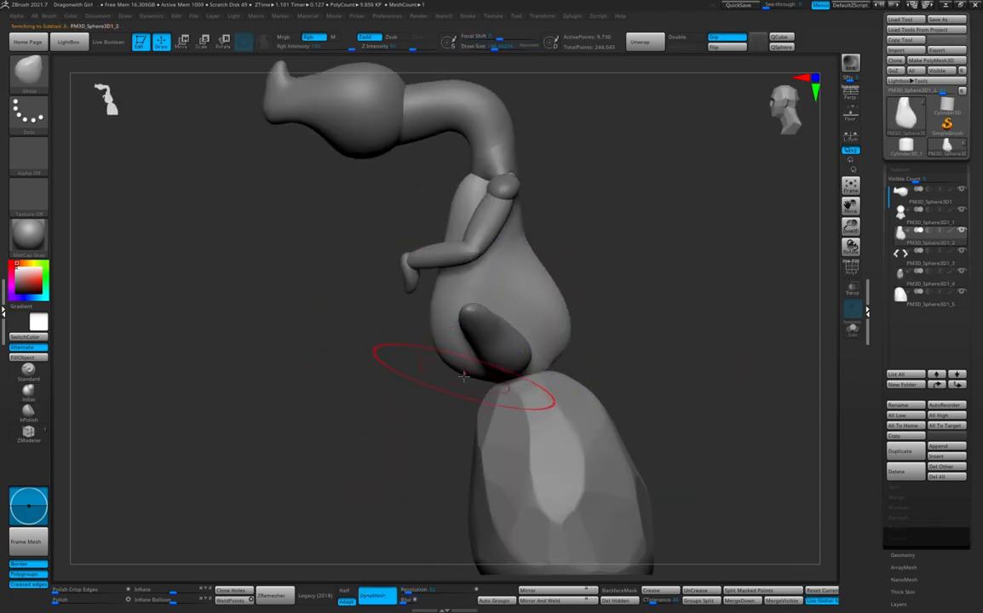
{"action": "mouse_move", "coordinate": [585, 349]}
{"action": "left_mouse_down"}
{"action": "mouse_move", "coordinate": [479, 342]}
{"action": "mouse_move", "coordinate": [460, 351]}
{"action": "mouse_move", "coordinate": [472, 319]}
{"action": "mouse_move", "coordinate": [448, 294]}
{"action": "mouse_move", "coordinate": [599, 270]}
{"action": "mouse_move", "coordinate": [505, 292]}
{"action": "mouse_move", "coordinate": [542, 304]}
{"action": "mouse_move", "coordinate": [483, 318]}
{"action": "mouse_move", "coordinate": [515, 329]}
{"action": "mouse_move", "coordinate": [580, 298]}
{"action": "mouse_move", "coordinate": [472, 340]}
{"action": "mouse_move", "coordinate": [503, 328]}
{"action": "left_mouse_up"}
{"action": "key", "text": "s"}
{"action": "key", "text": "alt+d"}
{"action": "mouse_move", "coordinate": [484, 319]}
{"action": "left_mouse_down"}
{"action": "mouse_move", "coordinate": [458, 351]}
{"action": "mouse_move", "coordinate": [465, 334]}
{"action": "mouse_move", "coordinate": [557, 318]}
{"action": "mouse_move", "coordinate": [595, 323]}
{"action": "mouse_move", "coordinate": [617, 302]}
{"action": "mouse_move", "coordinate": [556, 290]}
{"action": "mouse_move", "coordinate": [583, 314]}
{"action": "mouse_move", "coordinate": [423, 253]}
{"action": "left_mouse_up"}
Select the neck and reshape it into a slimmer, smoother arch behind the head.
{"action": "left_click", "coordinate": [422, 254], "text": "alt"}
{"action": "key", "text": "w"}
{"action": "left_click_drag", "start_coordinate": [472, 227], "coordinate": [477, 253], "text": "alt"}
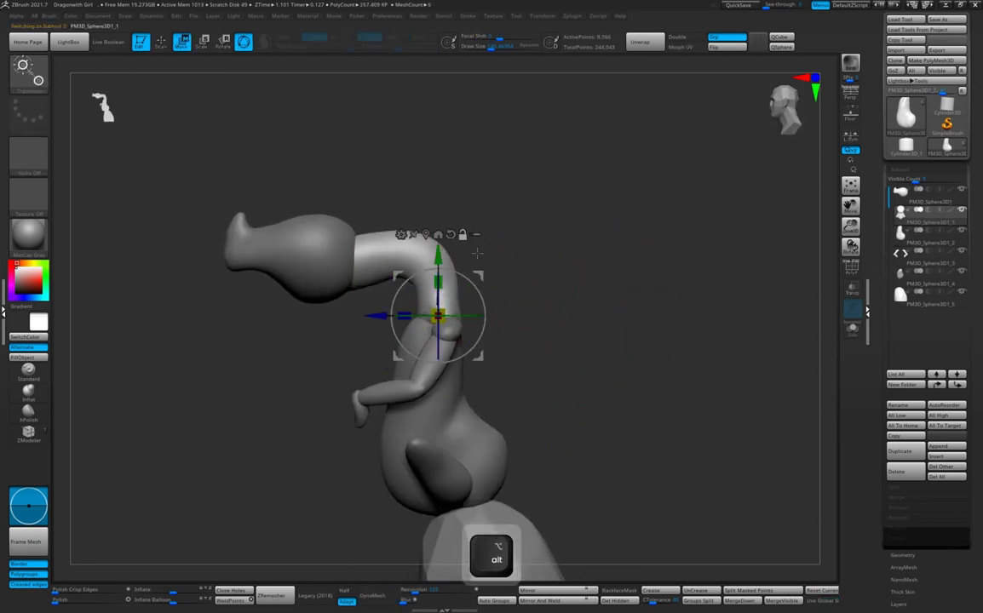
{"action": "key", "text": "q"}
{"action": "left_click_drag", "start_coordinate": [550, 250], "coordinate": [573, 278], "text": "alt"}
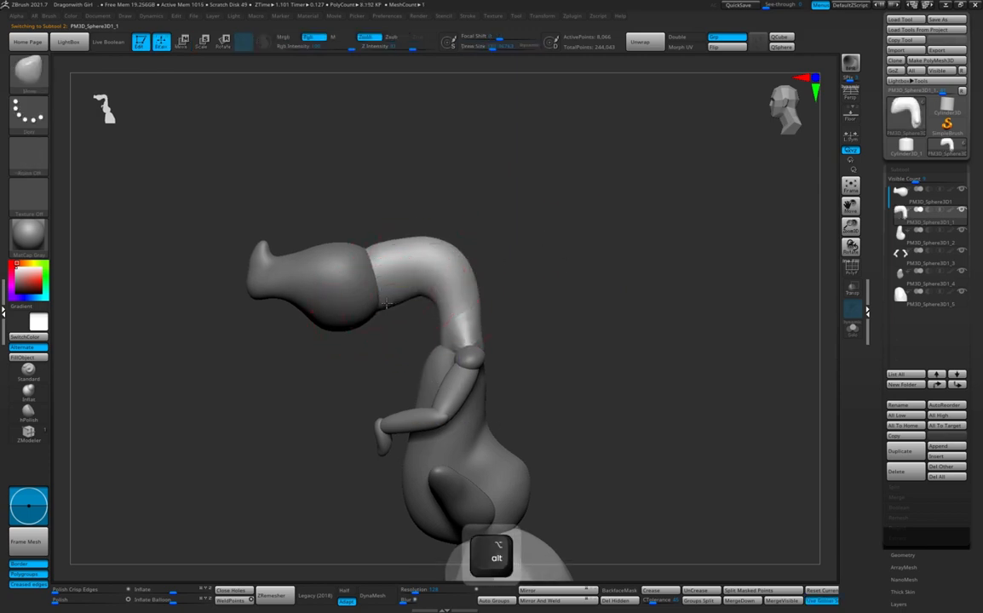
{"action": "left_click_drag", "start_coordinate": [468, 276], "coordinate": [472, 277], "text": "shift"}
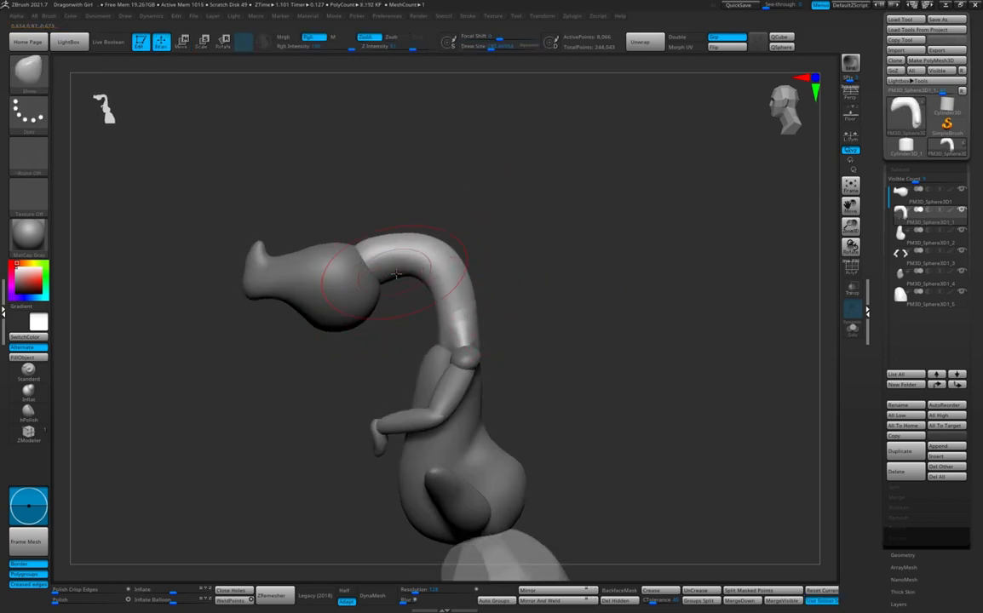
Select the head, place the gizmo at its joint with the neck and reposition the head.
{"action": "left_click", "coordinate": [349, 290], "text": "alt"}
{"action": "key", "text": "w"}
{"action": "left_click_drag", "start_coordinate": [349, 290], "coordinate": [387, 300], "text": "alt"}
{"action": "left_click_drag", "start_coordinate": [429, 268], "coordinate": [449, 253]}
{"action": "key", "text": "f"}
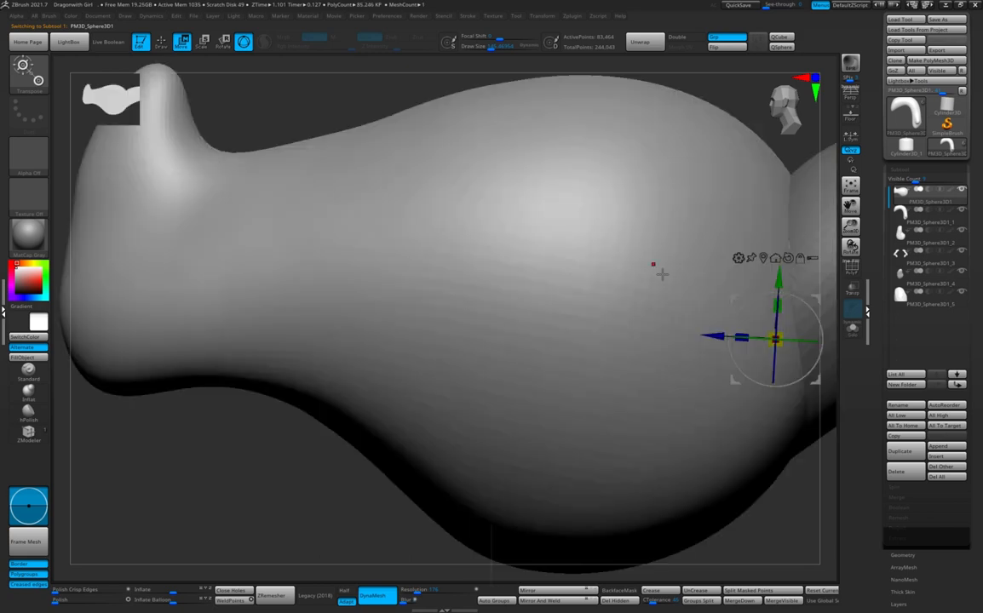
Remesh the neck with a coarser DynaMesh and smooth its base into a wide flare over the shoulders.
{"action": "key", "text": "f"}
{"action": "key", "text": "q"}
{"action": "mouse_move", "coordinate": [658, 272]}
{"action": "left_mouse_down"}
{"action": "mouse_move", "coordinate": [689, 286]}
{"action": "mouse_move", "coordinate": [609, 266]}
{"action": "left_mouse_up"}
{"action": "left_click", "coordinate": [452, 204], "text": "alt"}
{"action": "mouse_move", "coordinate": [507, 255]}
{"action": "left_mouse_down", "text": "shift"}
{"action": "mouse_move", "coordinate": [539, 272]}
{"action": "mouse_move", "coordinate": [522, 292]}
{"action": "mouse_move", "coordinate": [533, 274]}
{"action": "mouse_move", "coordinate": [579, 270]}
{"action": "mouse_move", "coordinate": [592, 302]}
{"action": "mouse_move", "coordinate": [467, 298]}
{"action": "mouse_move", "coordinate": [607, 261]}
{"action": "mouse_move", "coordinate": [569, 277]}
{"action": "left_mouse_up", "text": "shift"}
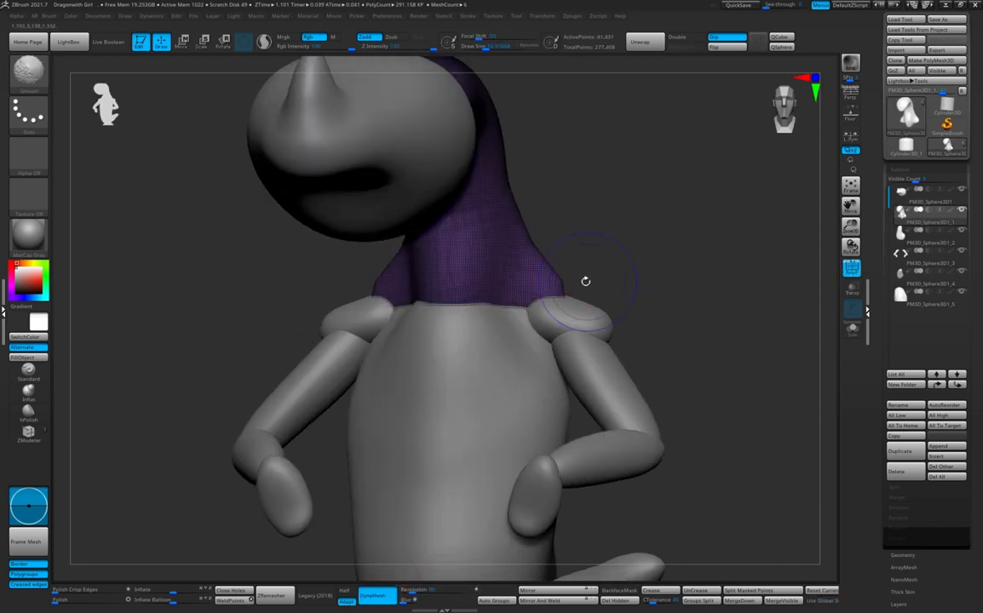
{"action": "key", "text": "shift+f"}
{"action": "mouse_move", "coordinate": [663, 273]}
{"action": "left_mouse_down"}
{"action": "mouse_move", "coordinate": [614, 270]}
{"action": "mouse_move", "coordinate": [616, 321]}
{"action": "left_mouse_up"}
{"action": "key", "text": "b"}
{"action": "key", "text": "c"}
{"action": "key", "text": "b"}
{"action": "mouse_move", "coordinate": [716, 256]}
{"action": "left_mouse_down"}
{"action": "mouse_move", "coordinate": [763, 222]}
{"action": "mouse_move", "coordinate": [731, 223]}
{"action": "left_mouse_up"}
{"action": "left_click_drag", "start_coordinate": [641, 288], "coordinate": [576, 321]}
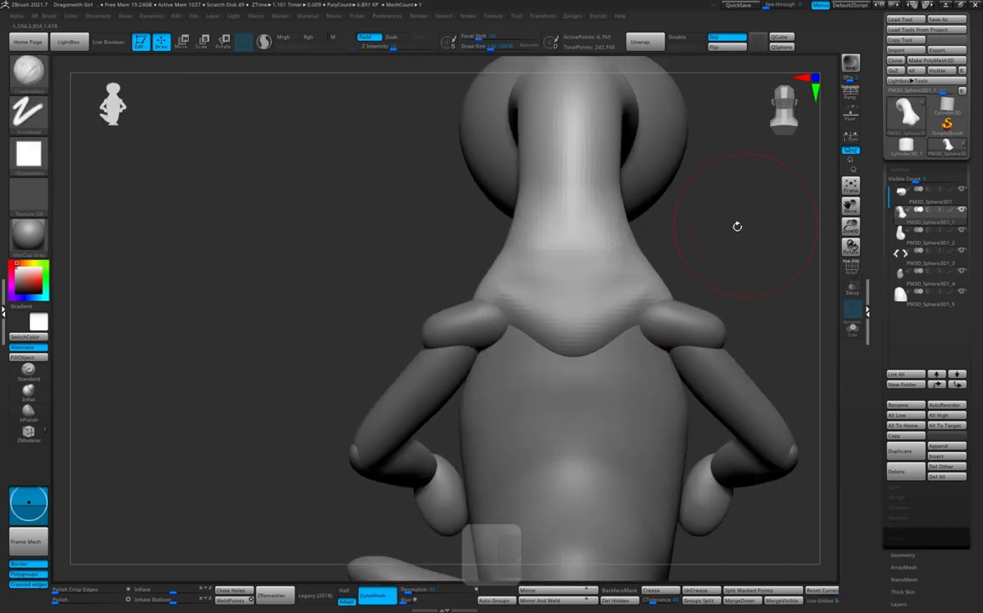
Save the project over its existing file with the whole figure in view.
{"action": "left_click_drag", "start_coordinate": [737, 226], "coordinate": [739, 290], "text": "alt"}
{"action": "left_click_drag", "start_coordinate": [740, 289], "coordinate": [700, 322]}
{"action": "key", "text": "ctrl+s"}
{"action": "left_click", "coordinate": [650, 428]}
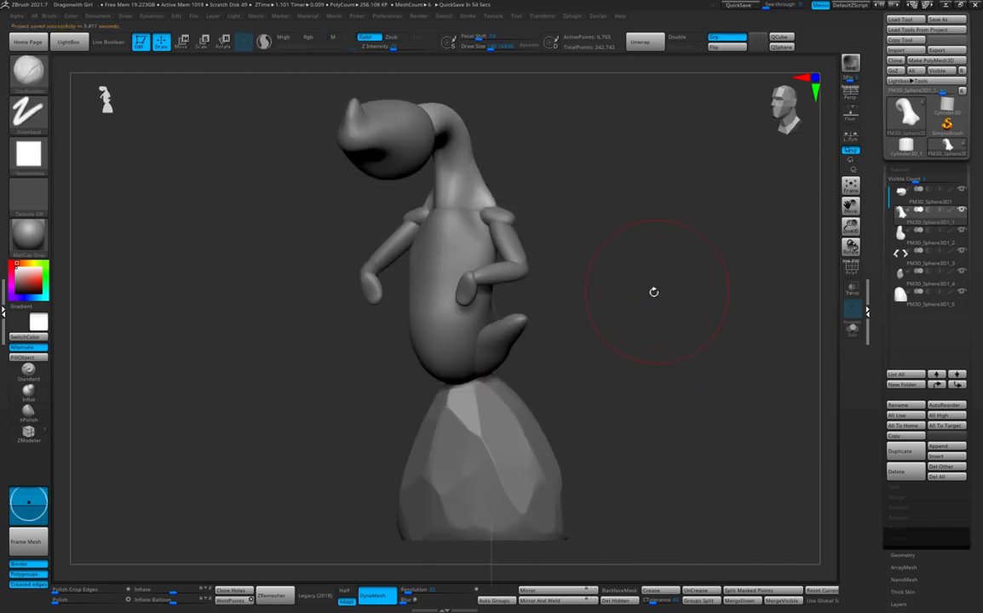
{"action": "left_click_drag", "start_coordinate": [651, 292], "coordinate": [620, 265]}
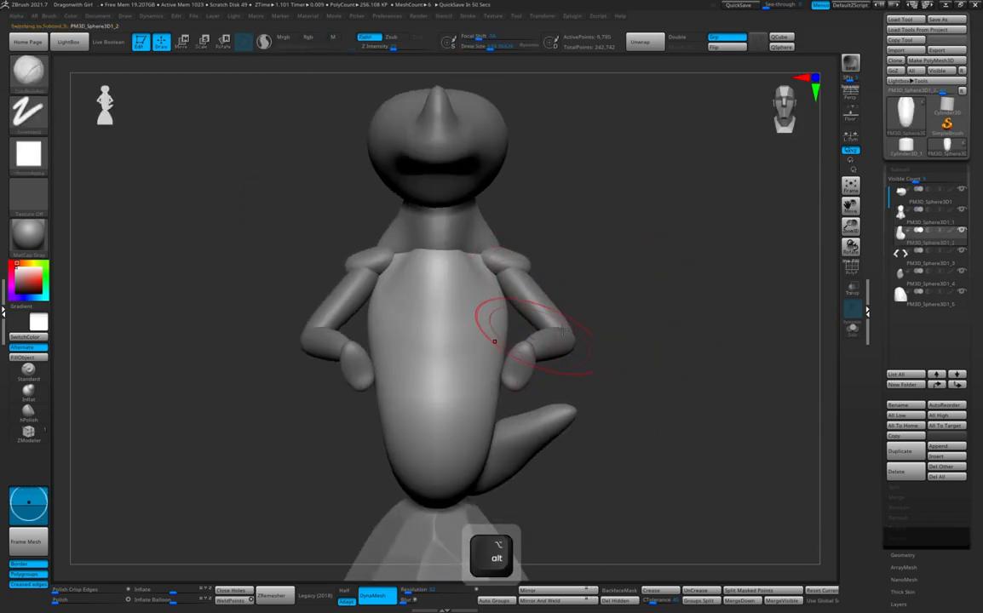
Select the body and sculpt a narrower waist above a rounded belly and hips, smoothing the transitions.
{"action": "mouse_move", "coordinate": [495, 340]}
{"action": "left_mouse_down"}
{"action": "mouse_move", "coordinate": [583, 327]}
{"action": "mouse_move", "coordinate": [647, 334]}
{"action": "left_mouse_up"}
{"action": "left_click_drag", "start_coordinate": [491, 341], "coordinate": [473, 346]}
{"action": "key", "text": "shift+f"}
{"action": "key", "text": "shift+f"}
{"action": "mouse_move", "coordinate": [613, 340]}
{"action": "left_mouse_down"}
{"action": "mouse_move", "coordinate": [557, 309]}
{"action": "mouse_move", "coordinate": [503, 303]}
{"action": "left_mouse_up"}
{"action": "left_click_drag", "start_coordinate": [647, 340], "coordinate": [546, 341]}
{"action": "key", "text": "shift+d"}
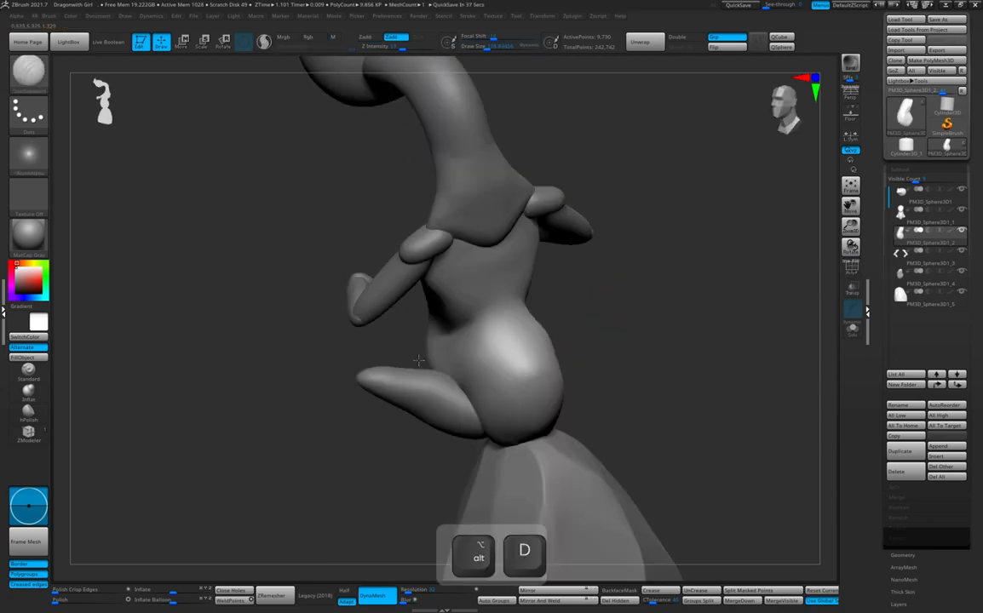
{"action": "mouse_move", "coordinate": [492, 321]}
{"action": "left_mouse_down", "text": "shift"}
{"action": "mouse_move", "coordinate": [529, 312]}
{"action": "mouse_move", "coordinate": [648, 333]}
{"action": "left_mouse_up", "text": "shift"}
{"action": "key", "text": "alt+d"}
{"action": "left_click_drag", "start_coordinate": [588, 341], "coordinate": [562, 336]}
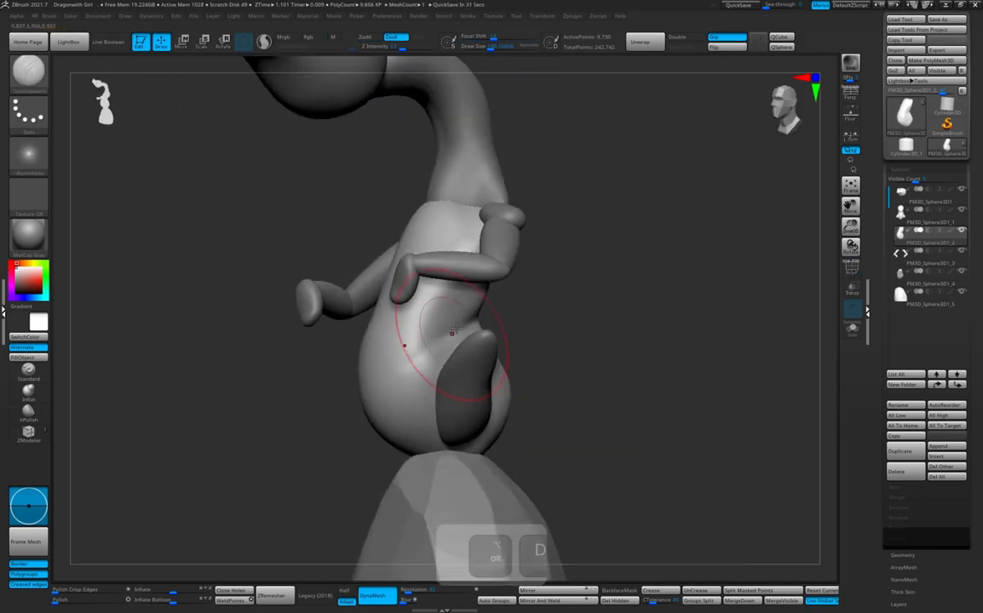
{"action": "right_click_drag", "start_coordinate": [392, 342], "coordinate": [417, 340]}
{"action": "right_click_drag", "start_coordinate": [477, 351], "coordinate": [584, 355]}
Duplicate the thigh within its subtool and place the copy at the knee as a lower leg, undoing stray changes.
{"action": "left_click", "coordinate": [472, 340], "text": "alt"}
{"action": "key", "text": "w"}
{"action": "left_click_drag", "start_coordinate": [516, 362], "coordinate": [543, 393], "text": "ctrl"}
{"action": "left_click_drag", "start_coordinate": [547, 352], "coordinate": [467, 385]}
{"action": "right_click_drag", "start_coordinate": [473, 383], "coordinate": [401, 380]}
{"action": "left_click", "coordinate": [512, 271], "text": "alt"}
{"action": "key", "text": "ctrl+z"}
{"action": "key", "text": "ctrl+z"}
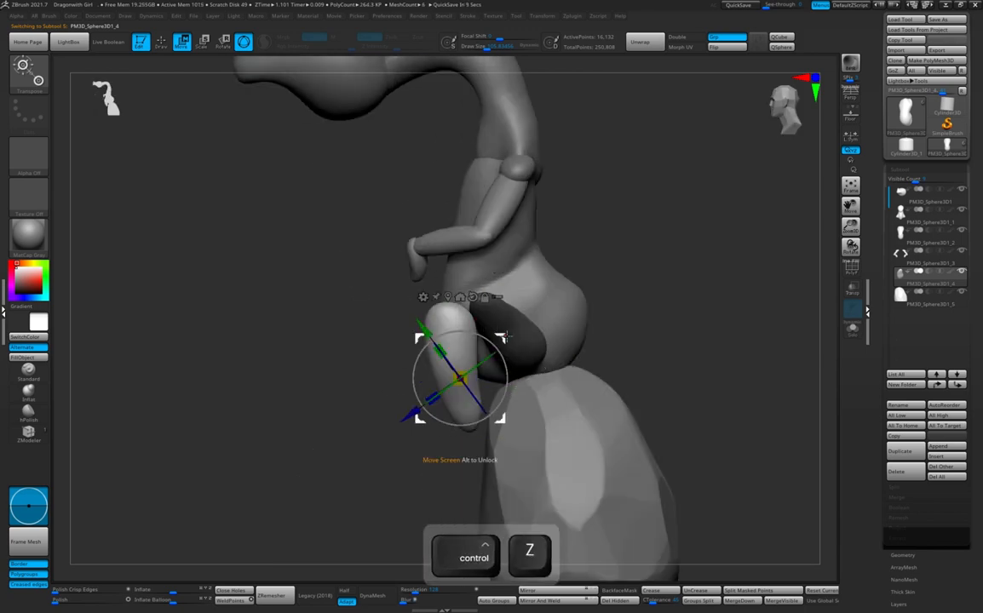
Position and reshape the lower leg with the gizmo and Move brush so it hangs down from the bent knee.
{"action": "key", "text": "q"}
{"action": "right_click_drag", "start_coordinate": [511, 333], "coordinate": [553, 357]}
{"action": "key", "text": "w"}
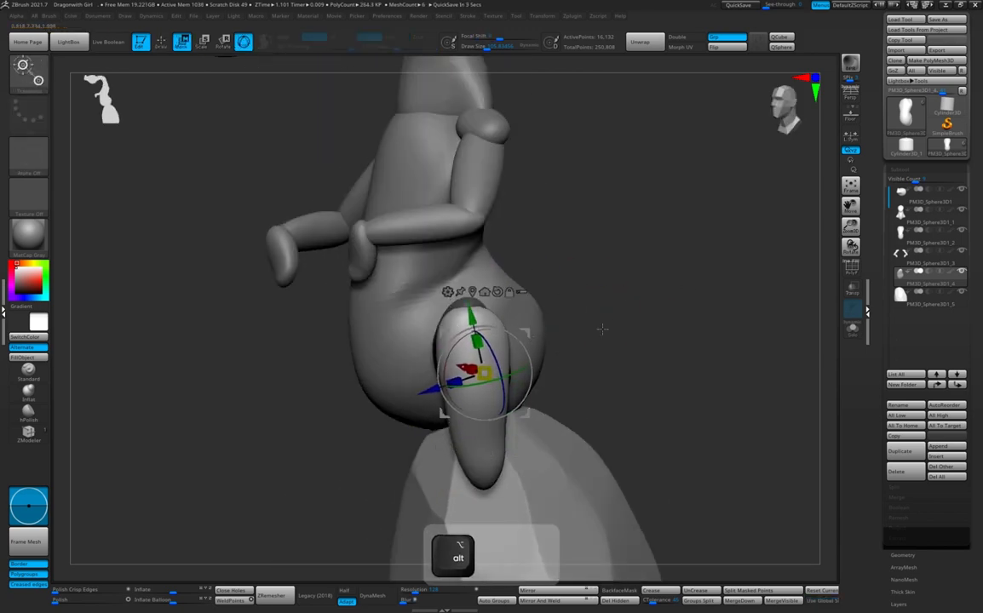
{"action": "mouse_move", "coordinate": [602, 329]}
{"action": "right_mouse_down"}
{"action": "mouse_move", "coordinate": [553, 311]}
{"action": "mouse_move", "coordinate": [499, 322]}
{"action": "mouse_move", "coordinate": [546, 371]}
{"action": "mouse_move", "coordinate": [604, 355]}
{"action": "mouse_move", "coordinate": [525, 293]}
{"action": "right_mouse_up"}
{"action": "key", "text": "q"}
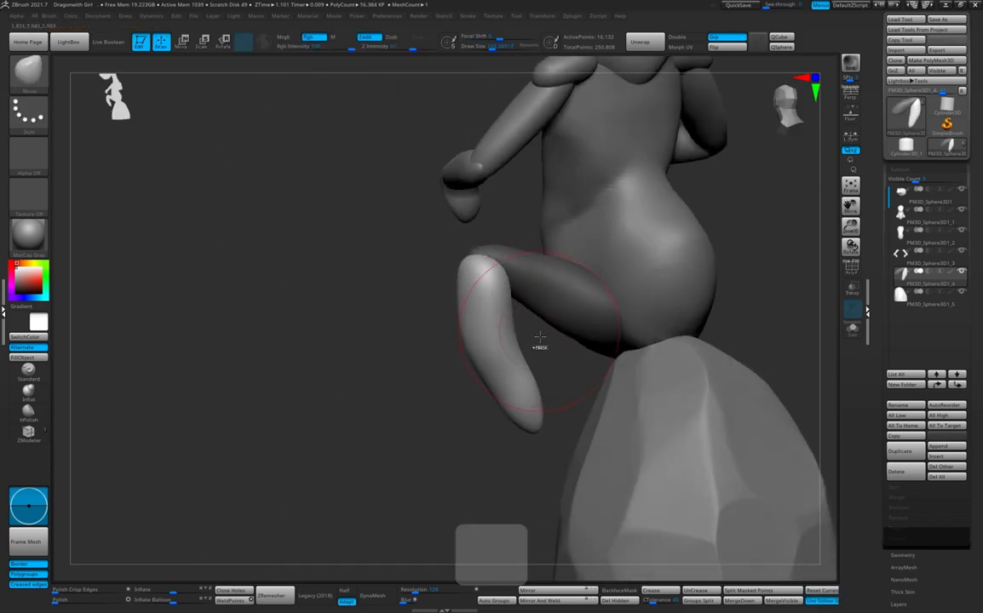
{"action": "key", "text": "ctrl+z"}
{"action": "mouse_move", "coordinate": [540, 340]}
{"action": "right_mouse_down"}
{"action": "mouse_move", "coordinate": [660, 312]}
{"action": "mouse_move", "coordinate": [643, 308]}
{"action": "mouse_move", "coordinate": [607, 331]}
{"action": "mouse_move", "coordinate": [601, 317]}
{"action": "right_mouse_up"}
{"action": "key", "text": "w"}
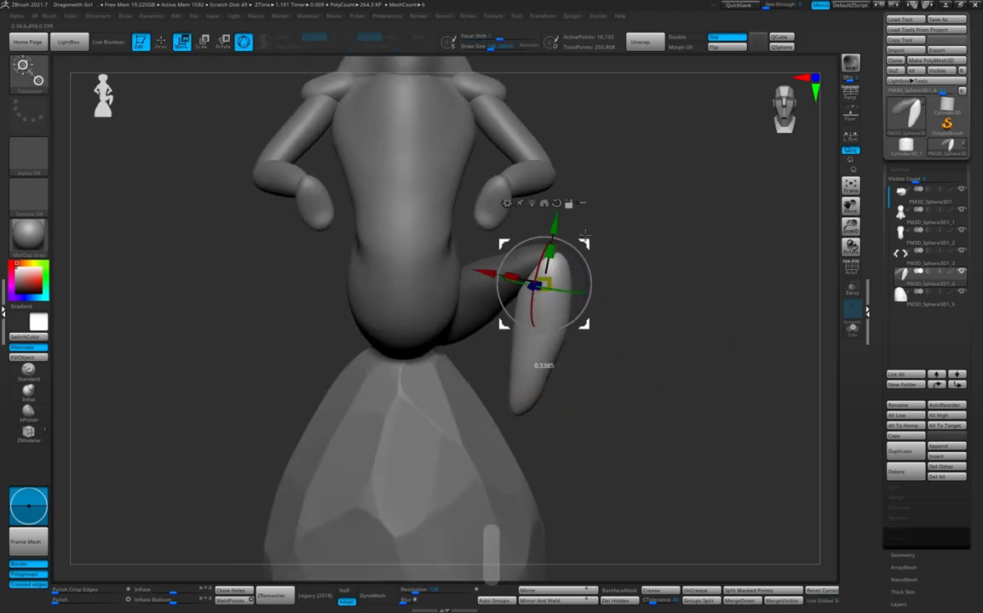
{"action": "key", "text": "q"}
{"action": "mouse_move", "coordinate": [605, 278]}
{"action": "right_mouse_down"}
{"action": "mouse_move", "coordinate": [515, 300]}
{"action": "mouse_move", "coordinate": [623, 314]}
{"action": "right_mouse_up"}
{"action": "left_click_drag", "start_coordinate": [624, 314], "coordinate": [647, 327], "text": "ctrl"}
Copy the finished leg to the opposite side of the body with Mirror And Weld.
{"action": "right_click_drag", "start_coordinate": [647, 327], "coordinate": [634, 299], "text": "alt"}
{"action": "left_click", "coordinate": [542, 591]}
{"action": "key", "text": "ctrl+z"}
{"action": "left_click", "coordinate": [548, 601]}
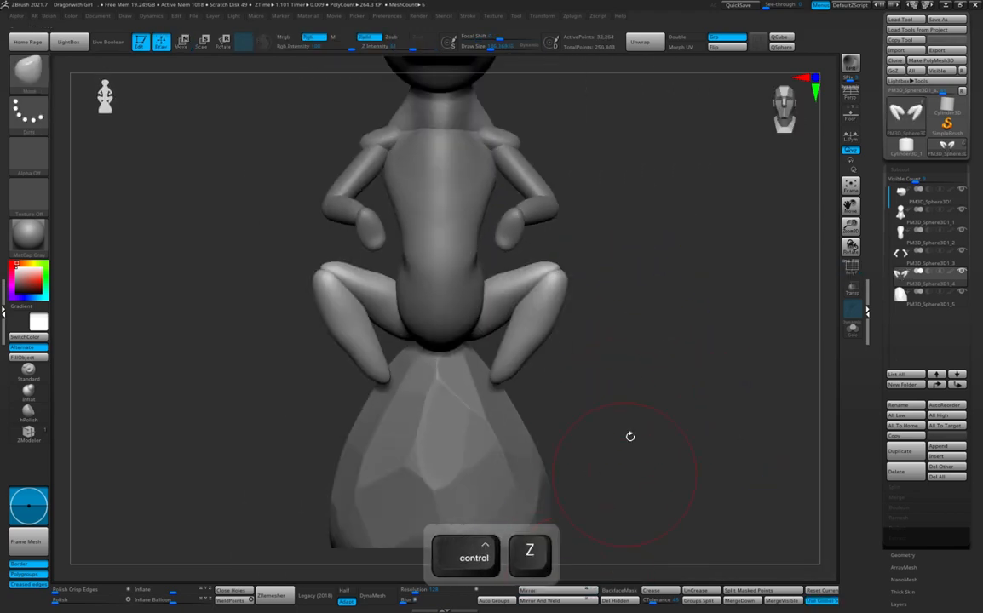
Isolate the legs, hide one of them and split the pair into two separate subtools.
{"action": "right_click_drag", "start_coordinate": [630, 437], "coordinate": [675, 573], "text": "alt"}
{"action": "key", "text": "shift+f"}
{"action": "left_click", "coordinate": [853, 330]}
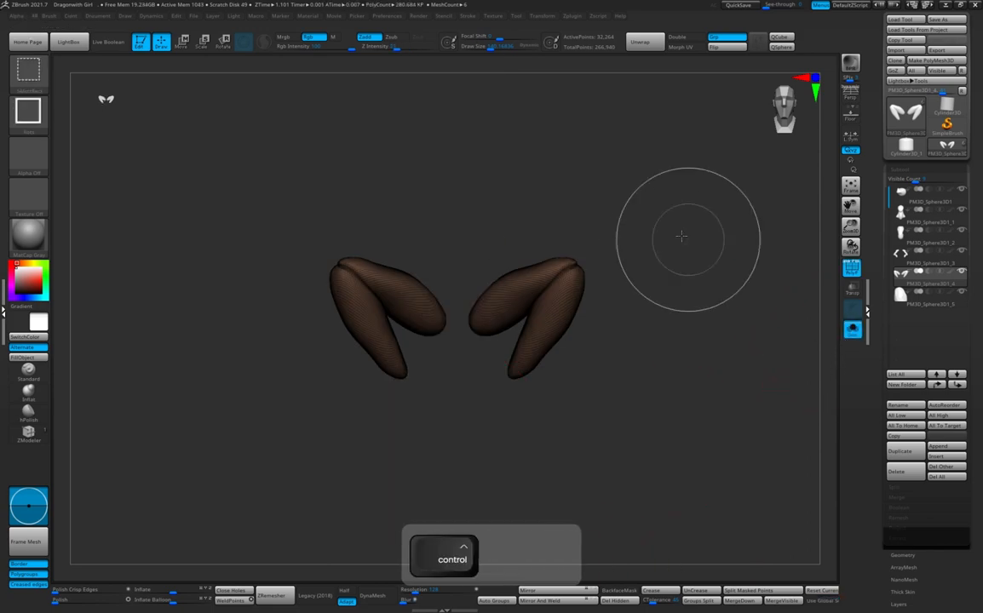
{"action": "left_click", "coordinate": [897, 488]}
{"action": "left_click", "coordinate": [905, 498]}
{"action": "left_click", "coordinate": [852, 330]}
{"action": "right_click_drag", "start_coordinate": [330, 342], "coordinate": [349, 344], "text": "alt"}
Give the thigh and shin of one leg separate polygroups with Auto Groups and show only the thigh.
{"action": "left_click", "coordinate": [494, 600]}
{"action": "right_click_drag", "start_coordinate": [466, 433], "coordinate": [439, 394], "text": "alt"}
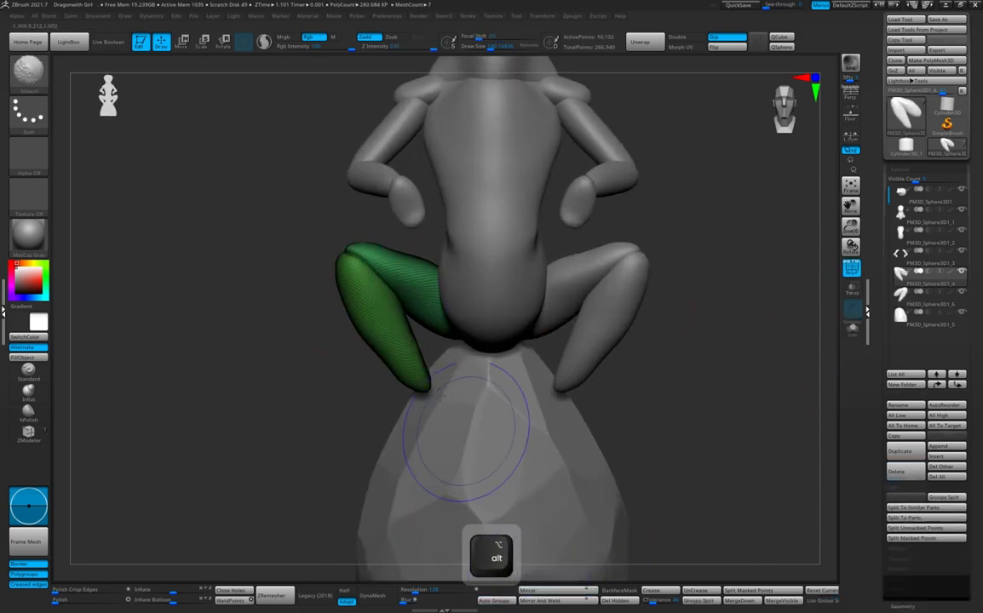
{"action": "left_click", "coordinate": [420, 288], "text": "ctrl+shift"}
{"action": "key", "text": "ctrl+a"}
{"action": "left_click", "coordinate": [322, 300], "text": "ctrl+shift"}
{"action": "key", "text": "ctrl+alt+shift+a"}
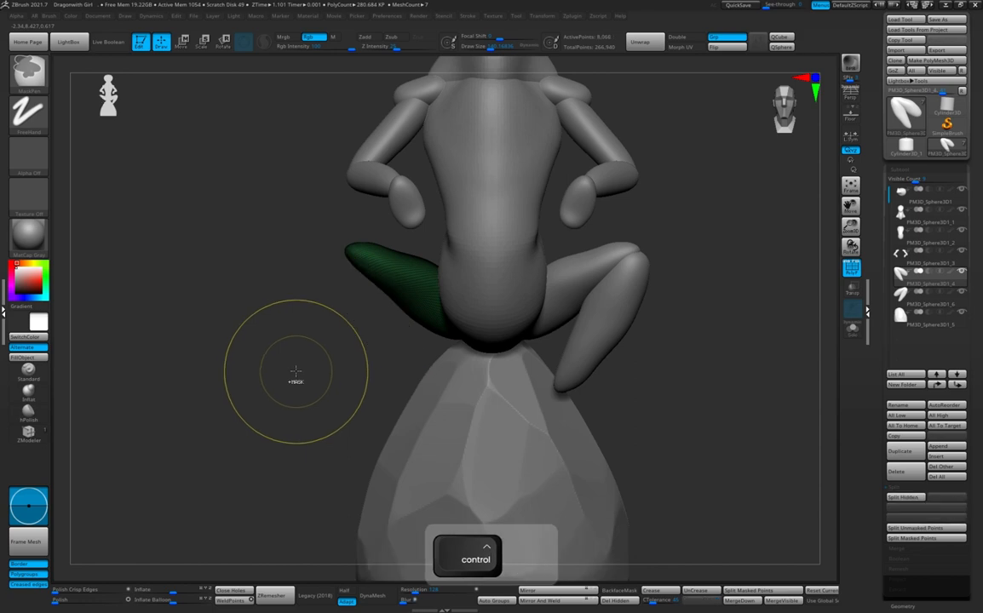
{"action": "key", "text": "ctrl+i"}
Place the gizmo at the hip and rotate and move the isolated thigh so it slopes downward.
{"action": "key", "text": "w"}
{"action": "left_click", "coordinate": [642, 180], "text": "alt"}
{"action": "left_click", "coordinate": [617, 181], "text": "alt"}
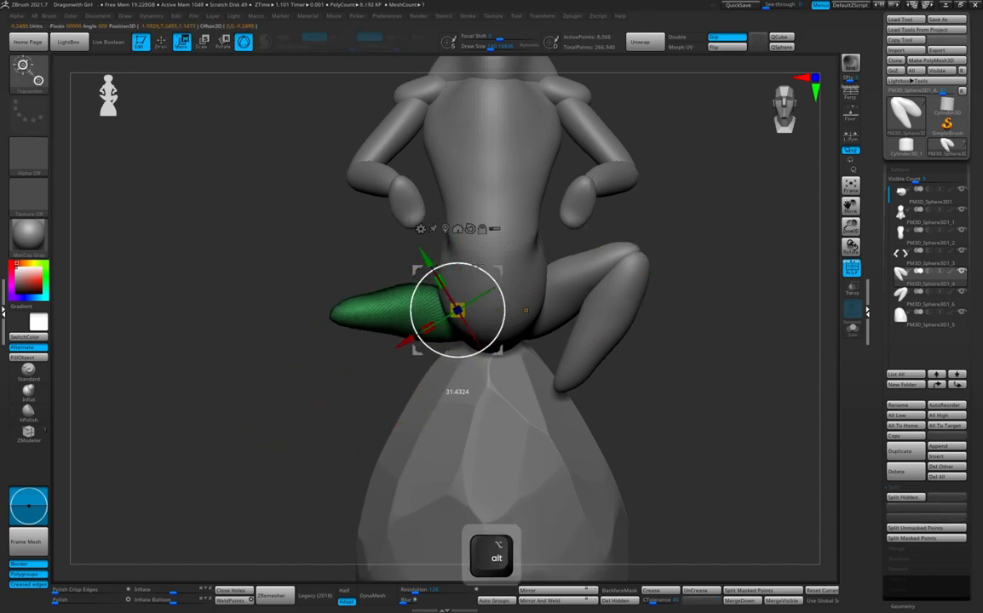
{"action": "left_click_drag", "start_coordinate": [436, 249], "coordinate": [499, 286], "text": "alt"}
{"action": "left_click_drag", "start_coordinate": [665, 235], "coordinate": [669, 256]}
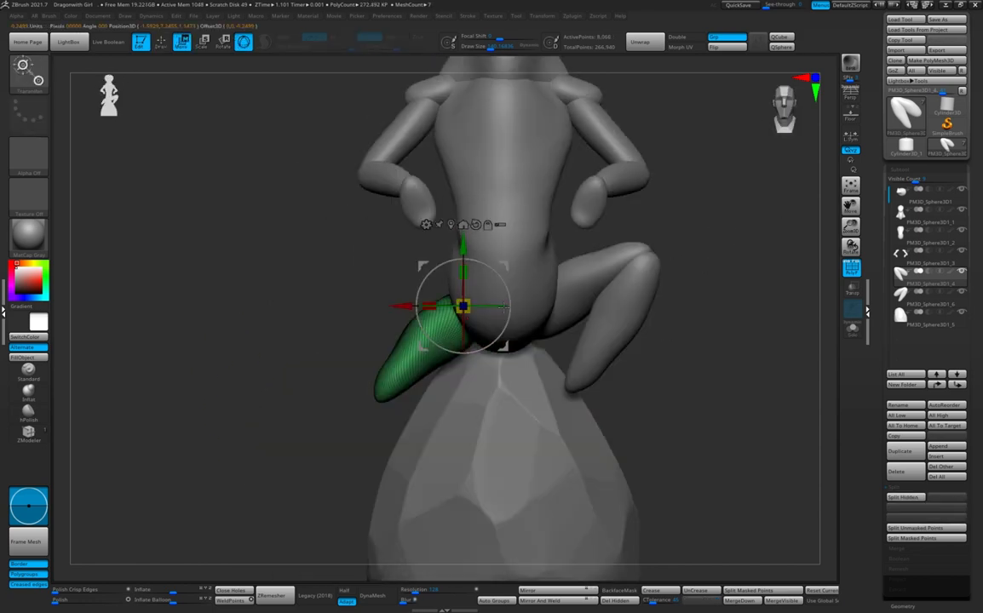
{"action": "key", "text": "q"}
{"action": "left_click_drag", "start_coordinate": [344, 384], "coordinate": [354, 350], "text": "alt"}
{"action": "key", "text": "w"}
{"action": "left_click_drag", "start_coordinate": [426, 291], "coordinate": [344, 274]}
{"action": "key", "text": "q"}
Show the whole leg again, mask the thigh and move and rotate the shin into place below the knee.
{"action": "left_click_drag", "start_coordinate": [294, 380], "coordinate": [609, 322]}
{"action": "left_click", "coordinate": [609, 323], "text": "ctrl+shift"}
{"action": "left_click", "coordinate": [489, 256], "text": "ctrl+shift"}
{"action": "left_click", "coordinate": [656, 296], "text": "ctrl+shift"}
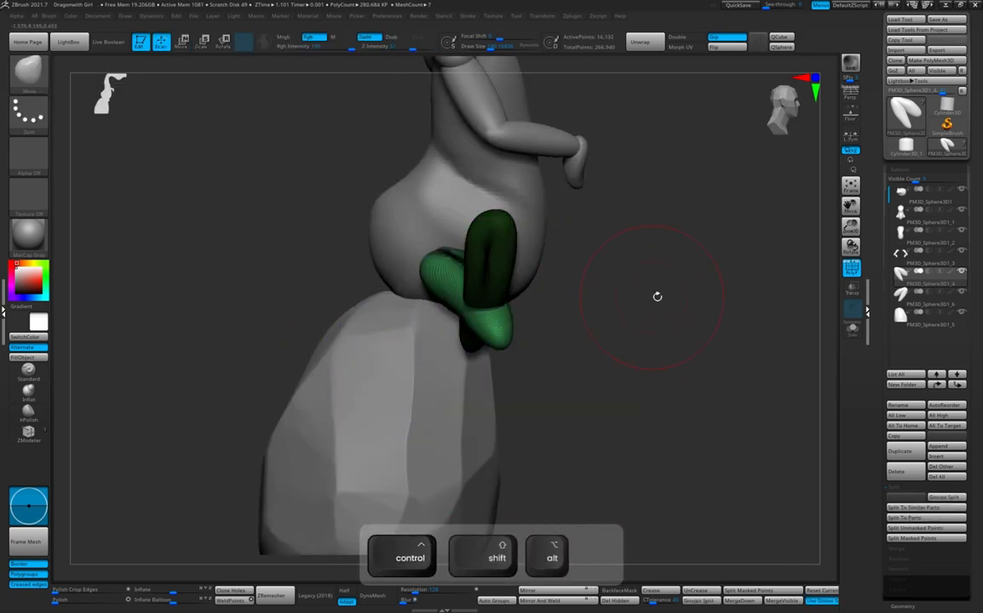
{"action": "left_click", "coordinate": [466, 360], "text": "ctrl"}
{"action": "left_click_drag", "start_coordinate": [656, 297], "coordinate": [425, 363], "text": "shift"}
{"action": "key", "text": "w"}
{"action": "left_click_drag", "start_coordinate": [496, 349], "coordinate": [509, 392]}
{"action": "left_click_drag", "start_coordinate": [343, 385], "coordinate": [501, 307]}
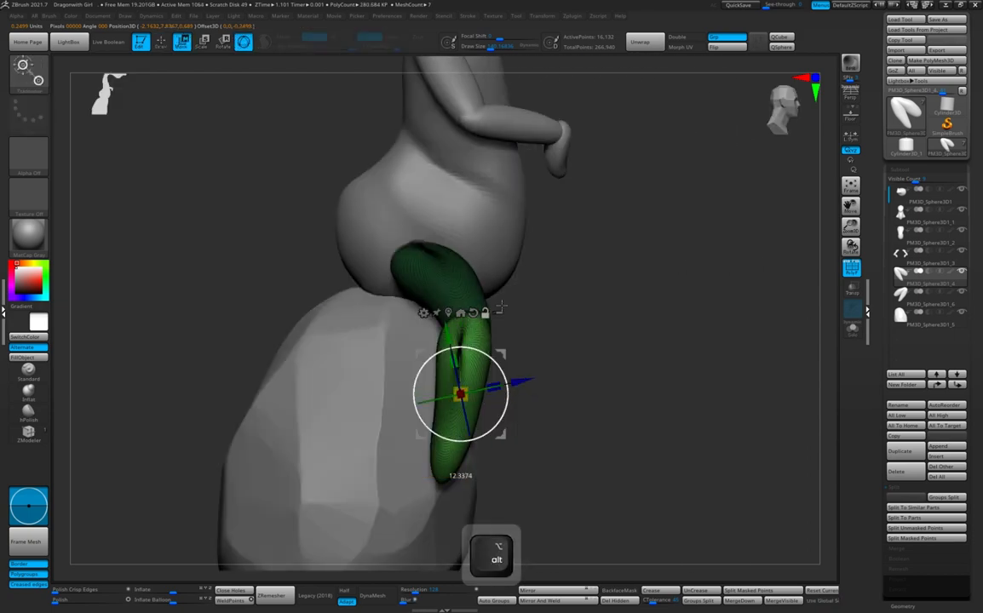
Reshape the lowered leg with a larger Move brush so the shin angles back and meets the thigh at the knee.
{"action": "key", "text": "q"}
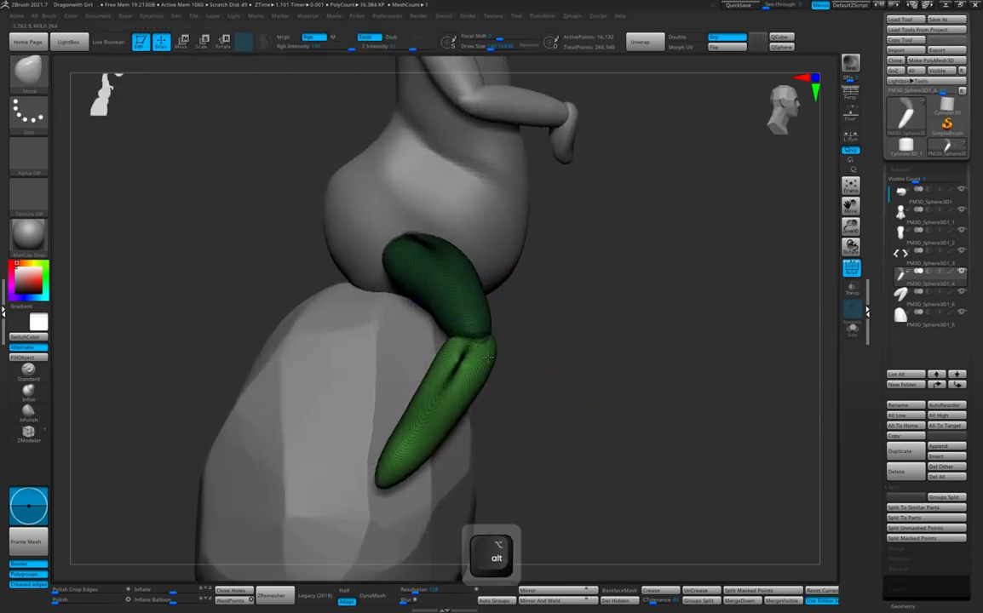
{"action": "left_click_drag", "start_coordinate": [553, 347], "coordinate": [495, 381]}
{"action": "left_click_drag", "start_coordinate": [528, 349], "coordinate": [478, 336]}
{"action": "key", "text": "q"}
{"action": "left_click_drag", "start_coordinate": [563, 384], "coordinate": [516, 388]}
{"action": "key", "text": "s"}
{"action": "mouse_move", "coordinate": [426, 409]}
{"action": "left_mouse_down"}
{"action": "mouse_move", "coordinate": [439, 400]}
{"action": "mouse_move", "coordinate": [467, 416]}
{"action": "left_mouse_up"}
{"action": "mouse_move", "coordinate": [430, 456]}
{"action": "left_mouse_down"}
{"action": "mouse_move", "coordinate": [406, 461]}
{"action": "mouse_move", "coordinate": [430, 453]}
{"action": "left_mouse_up"}
{"action": "key", "text": "f"}
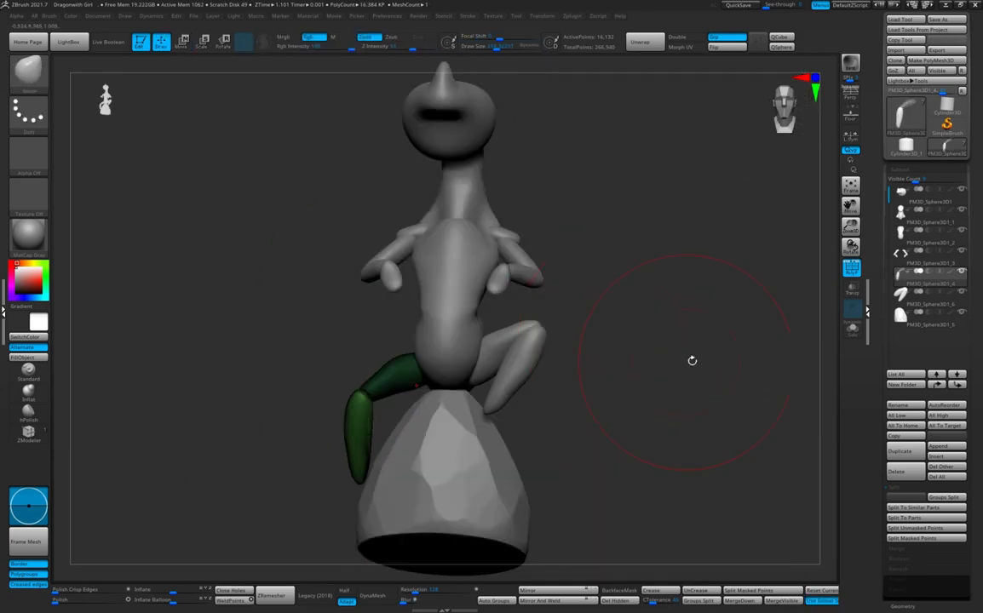
Turn off the polyframe display and rotate the lowered shin at the knee to tuck it against the rock.
{"action": "key", "text": "shift+f"}
{"action": "left_click", "coordinate": [850, 95]}
{"action": "mouse_move", "coordinate": [686, 351]}
{"action": "left_mouse_down"}
{"action": "mouse_move", "coordinate": [643, 351]}
{"action": "mouse_move", "coordinate": [673, 348]}
{"action": "left_mouse_up"}
{"action": "mouse_move", "coordinate": [673, 347]}
{"action": "left_mouse_down", "text": "alt"}
{"action": "mouse_move", "coordinate": [687, 335]}
{"action": "mouse_move", "coordinate": [694, 375]}
{"action": "left_mouse_up", "text": "alt"}
{"action": "key", "text": "w"}
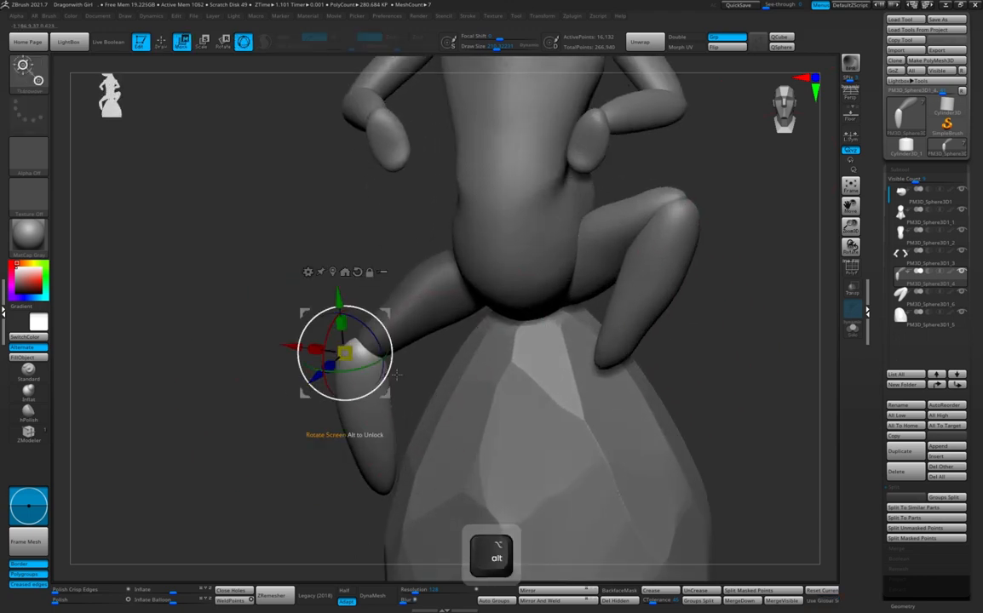
{"action": "left_click_drag", "start_coordinate": [391, 354], "coordinate": [383, 330]}
{"action": "left_click_drag", "start_coordinate": [264, 409], "coordinate": [277, 407]}
{"action": "left_click_drag", "start_coordinate": [391, 354], "coordinate": [390, 344]}
{"action": "left_click_drag", "start_coordinate": [264, 417], "coordinate": [375, 413]}
{"action": "left_click_drag", "start_coordinate": [392, 354], "coordinate": [393, 345]}
Reselect the lowered leg, place the gizmo at its knee joint and realign the shin with the thigh.
{"action": "left_click", "coordinate": [371, 275], "text": "alt"}
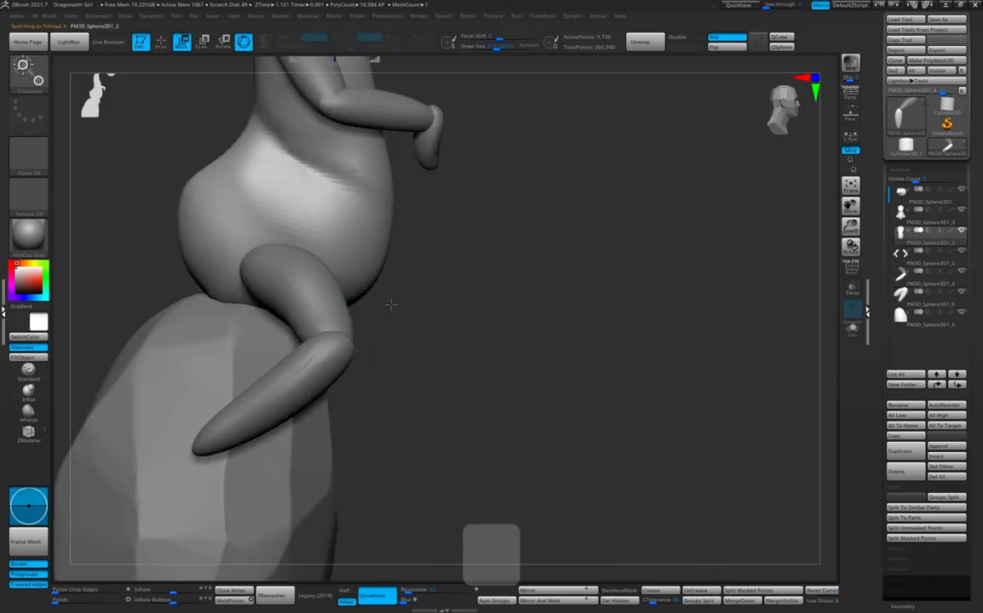
{"action": "left_click_drag", "start_coordinate": [511, 340], "coordinate": [420, 331]}
{"action": "left_click", "coordinate": [294, 315], "text": "alt"}
{"action": "key", "text": "q"}
{"action": "mouse_move", "coordinate": [634, 383]}
{"action": "left_mouse_down", "text": "alt"}
{"action": "mouse_move", "coordinate": [634, 333]}
{"action": "mouse_move", "coordinate": [639, 383]}
{"action": "left_mouse_up", "text": "alt"}
{"action": "key", "text": "w"}
{"action": "left_click", "coordinate": [467, 231]}
{"action": "left_click_drag", "start_coordinate": [424, 208], "coordinate": [456, 168], "text": "alt"}
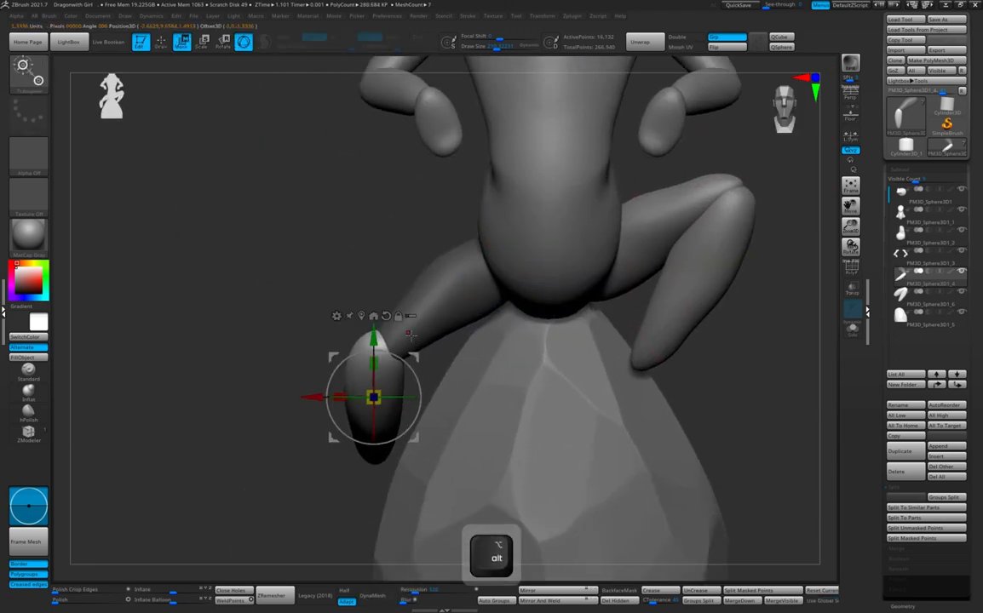
{"action": "left_click_drag", "start_coordinate": [373, 397], "coordinate": [373, 339], "text": "alt"}
{"action": "left_click_drag", "start_coordinate": [373, 339], "coordinate": [385, 342]}
Smooth the knee of the lowered leg and pull the shin into a tapered shape along the rock.
{"action": "key", "text": "q"}
{"action": "left_click_drag", "start_coordinate": [264, 392], "coordinate": [402, 388], "text": "shift"}
{"action": "left_click_drag", "start_coordinate": [588, 374], "coordinate": [488, 355], "text": "shift"}
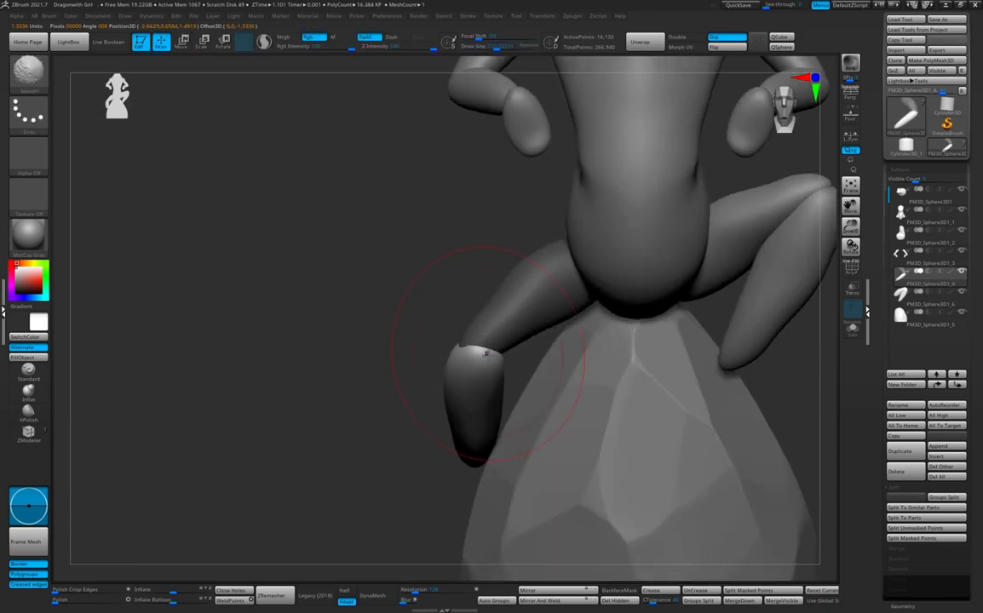
{"action": "left_click_drag", "start_coordinate": [470, 460], "coordinate": [461, 484]}
{"action": "mouse_move", "coordinate": [367, 409]}
{"action": "left_mouse_down"}
{"action": "mouse_move", "coordinate": [434, 409]}
{"action": "mouse_move", "coordinate": [401, 410]}
{"action": "mouse_move", "coordinate": [366, 380]}
{"action": "mouse_move", "coordinate": [464, 350]}
{"action": "left_mouse_up"}
{"action": "left_click_drag", "start_coordinate": [410, 456], "coordinate": [406, 430]}
{"action": "left_click_drag", "start_coordinate": [793, 289], "coordinate": [517, 256], "text": "shift"}
Review the seated pose and the neck's curve from the front, side and back.
{"action": "left_click", "coordinate": [563, 326], "text": "alt"}
{"action": "left_click", "coordinate": [939, 444]}
{"action": "left_click_drag", "start_coordinate": [427, 230], "coordinate": [461, 285], "text": "alt"}
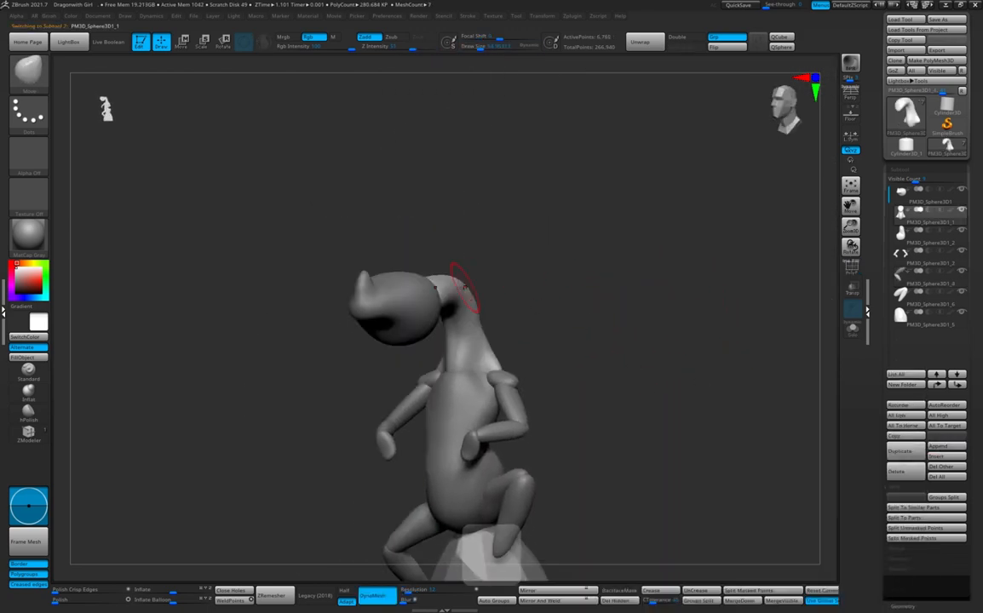
{"action": "left_click_drag", "start_coordinate": [588, 317], "coordinate": [510, 318]}
{"action": "left_click_drag", "start_coordinate": [612, 298], "coordinate": [563, 243]}
{"action": "left_click_drag", "start_coordinate": [570, 286], "coordinate": [656, 305]}
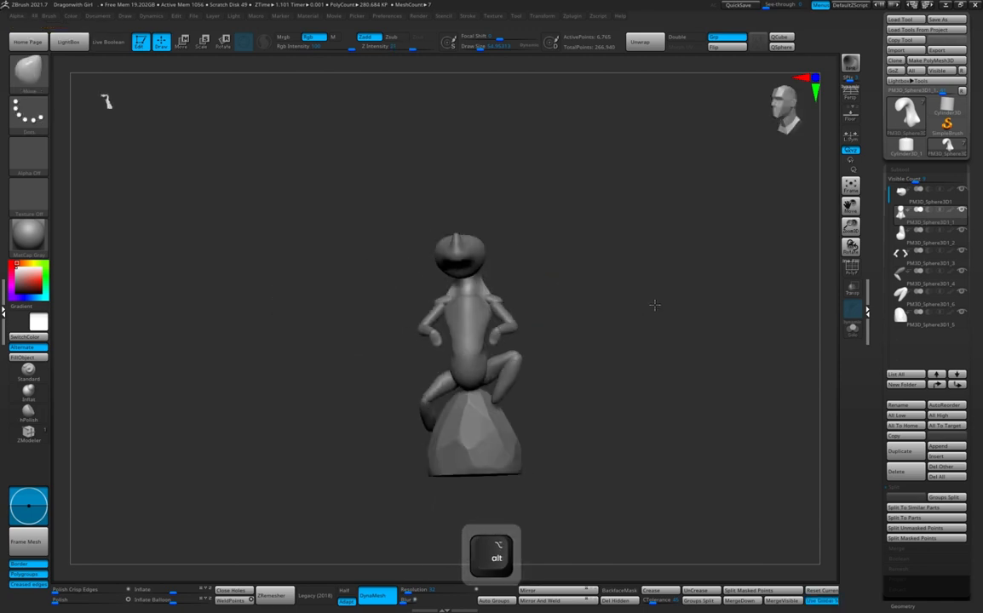
{"action": "left_click_drag", "start_coordinate": [685, 367], "coordinate": [734, 366]}
{"action": "left_click_drag", "start_coordinate": [673, 341], "coordinate": [677, 388], "text": "alt"}
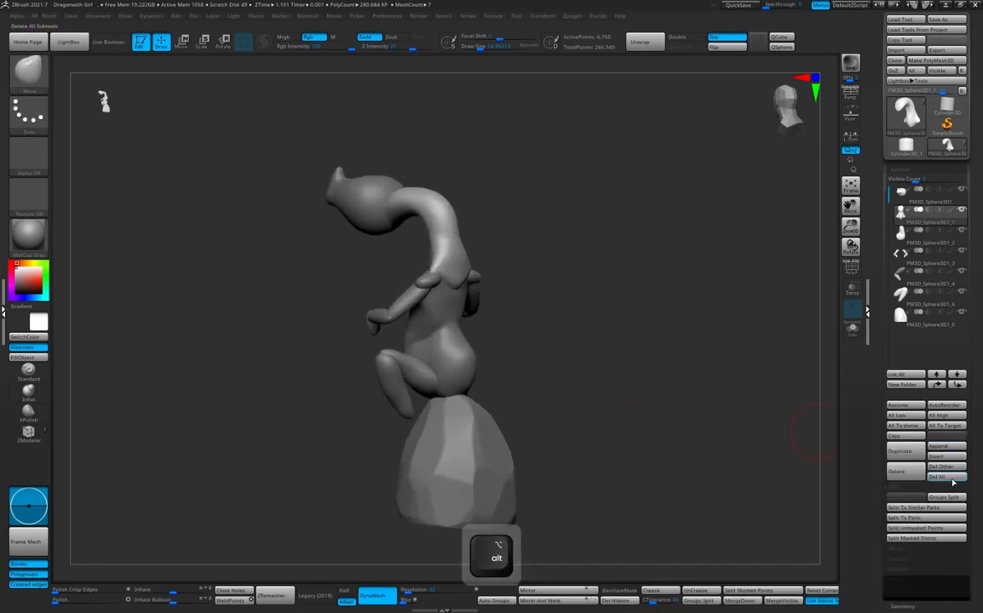
Append a sphere as a new subtool, scale it down and place it behind the hips above the rock.
{"action": "left_click", "coordinate": [943, 446]}
{"action": "left_click", "coordinate": [568, 466]}
{"action": "left_click_drag", "start_coordinate": [737, 369], "coordinate": [786, 369]}
{"action": "key", "text": "w"}
{"action": "left_click_drag", "start_coordinate": [457, 154], "coordinate": [581, 331]}
{"action": "left_click_drag", "start_coordinate": [647, 366], "coordinate": [644, 405], "text": "alt"}
{"action": "left_click_drag", "start_coordinate": [531, 315], "coordinate": [484, 321]}
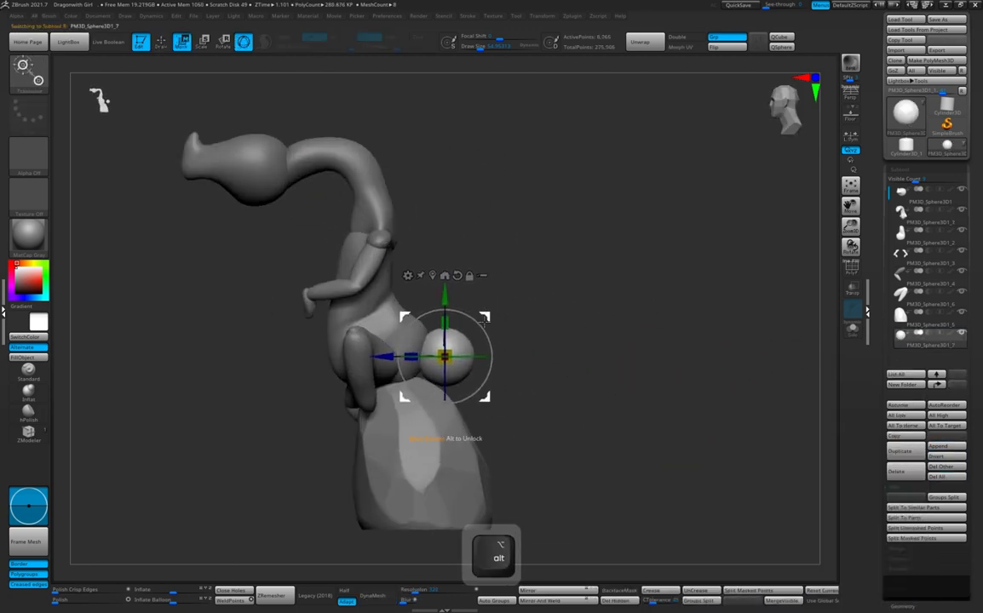
Stretch the sphere with the Move brush into a thick tail sloping down behind the hips.
{"action": "key", "text": "q"}
{"action": "mouse_move", "coordinate": [522, 365]}
{"action": "left_mouse_down"}
{"action": "mouse_move", "coordinate": [471, 370]}
{"action": "mouse_move", "coordinate": [617, 404]}
{"action": "mouse_move", "coordinate": [651, 272]}
{"action": "mouse_move", "coordinate": [683, 259]}
{"action": "mouse_move", "coordinate": [552, 313]}
{"action": "mouse_move", "coordinate": [535, 301]}
{"action": "left_mouse_up"}
{"action": "key", "text": "s"}
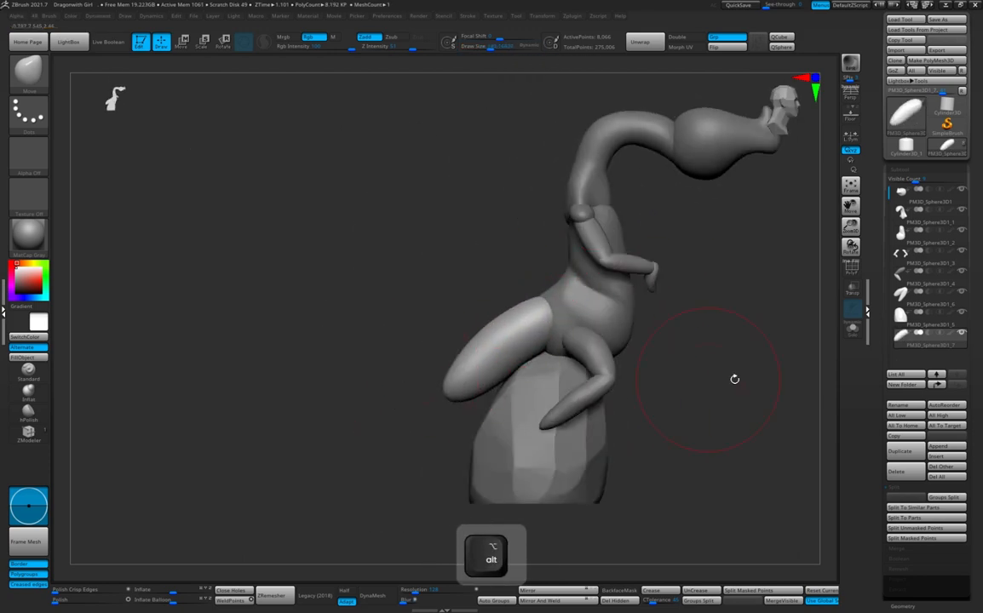
{"action": "left_click_drag", "start_coordinate": [735, 379], "coordinate": [682, 353], "text": "alt"}
Pull the tail down over the back of the rock and bend its narrowing end sideways.
{"action": "left_click_drag", "start_coordinate": [461, 397], "coordinate": [553, 400]}
{"action": "left_click_drag", "start_coordinate": [707, 341], "coordinate": [529, 341]}
{"action": "left_click_drag", "start_coordinate": [509, 377], "coordinate": [521, 409], "text": "shift"}
{"action": "left_click_drag", "start_coordinate": [657, 366], "coordinate": [635, 366]}
{"action": "left_click_drag", "start_coordinate": [553, 450], "coordinate": [590, 406]}
{"action": "left_click_drag", "start_coordinate": [641, 380], "coordinate": [615, 397]}
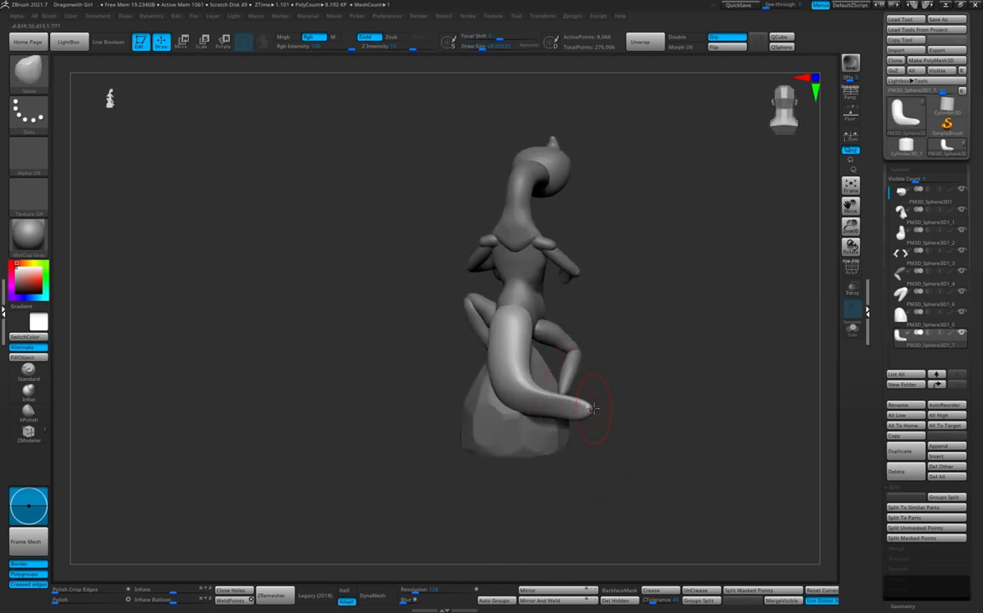
Remesh the tail with DynaMesh and pull its end farther out beside the rock with an upturned tip.
{"action": "left_click", "coordinate": [376, 596]}
{"action": "key", "text": "shift+f"}
{"action": "left_click_drag", "start_coordinate": [707, 358], "coordinate": [673, 375]}
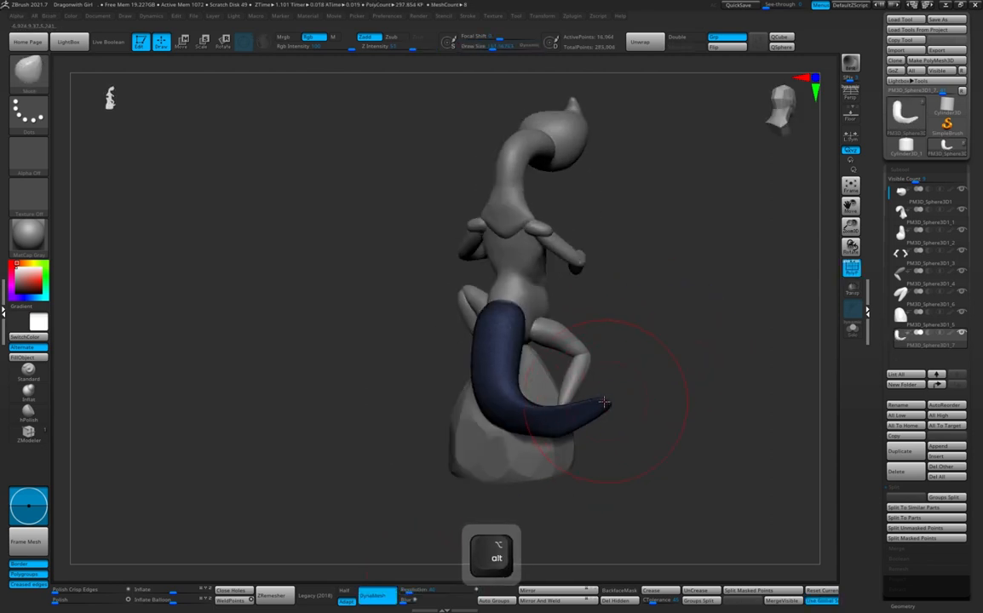
{"action": "left_click_drag", "start_coordinate": [610, 404], "coordinate": [640, 382], "text": "alt"}
{"action": "left_click_drag", "start_coordinate": [792, 345], "coordinate": [648, 358]}
{"action": "left_click_drag", "start_coordinate": [581, 398], "coordinate": [536, 367]}
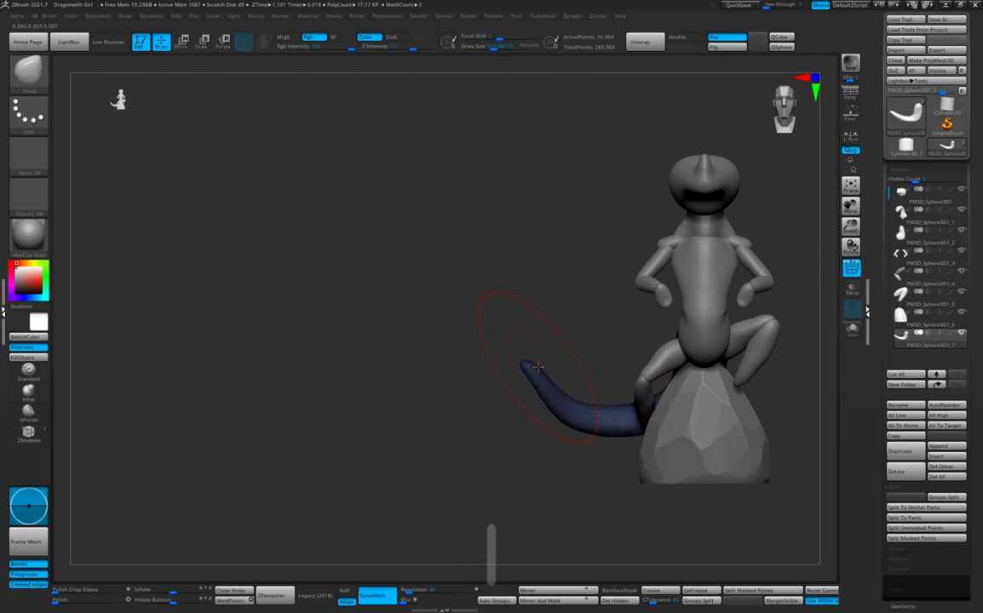
Hide the polyframe and refine the tail with the Move brush into a smooth upward curl with a thin, pointed tip.
{"action": "key", "text": "shift+f"}
{"action": "left_click_drag", "start_coordinate": [477, 336], "coordinate": [499, 366], "text": "alt"}
{"action": "key", "text": "s"}
{"action": "left_click_drag", "start_coordinate": [562, 390], "coordinate": [569, 354]}
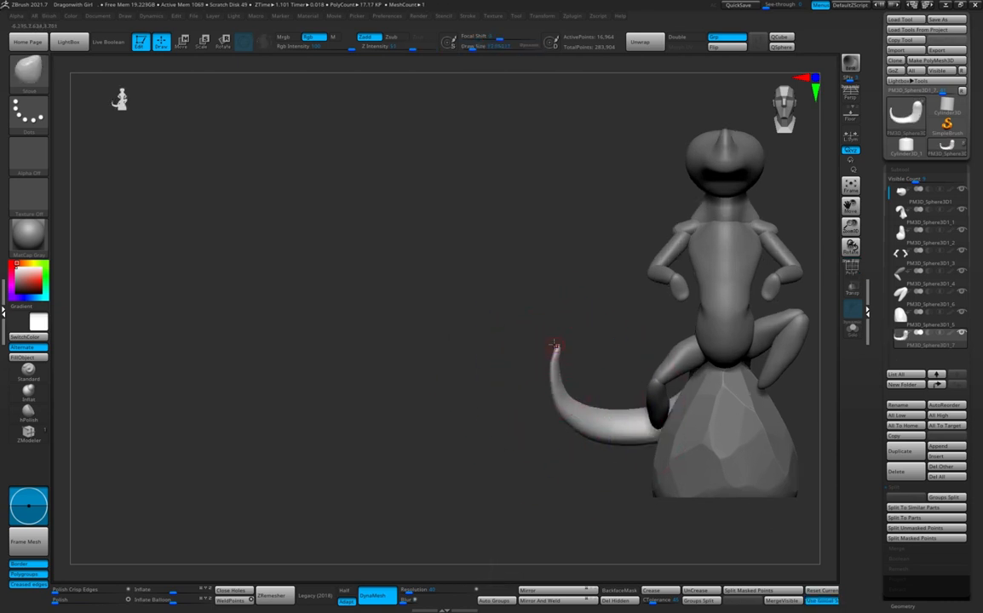
{"action": "mouse_move", "coordinate": [599, 438]}
{"action": "left_mouse_down"}
{"action": "mouse_move", "coordinate": [506, 433]}
{"action": "mouse_move", "coordinate": [511, 351]}
{"action": "mouse_move", "coordinate": [554, 351]}
{"action": "left_mouse_up"}
{"action": "left_click_drag", "start_coordinate": [463, 428], "coordinate": [467, 418]}
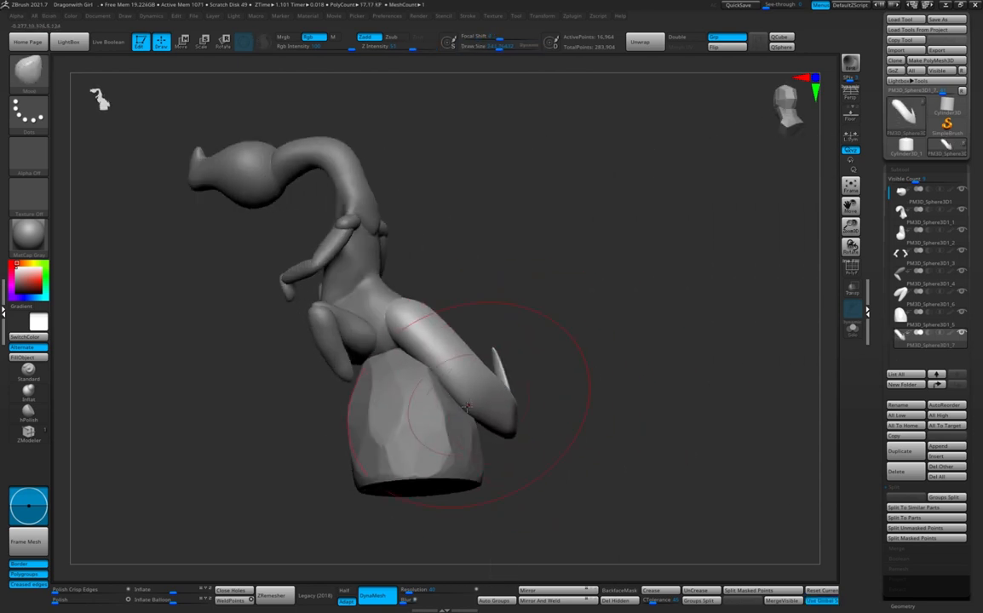
Check the tail from the front, then save the project with the blocked-out creature on its rock.
{"action": "mouse_move", "coordinate": [656, 339]}
{"action": "left_mouse_down", "text": "shift"}
{"action": "mouse_move", "coordinate": [568, 332]}
{"action": "mouse_move", "coordinate": [487, 347]}
{"action": "mouse_move", "coordinate": [504, 368]}
{"action": "left_mouse_up", "text": "shift"}
{"action": "mouse_move", "coordinate": [651, 349]}
{"action": "left_mouse_down"}
{"action": "mouse_move", "coordinate": [740, 301]}
{"action": "mouse_move", "coordinate": [720, 369]}
{"action": "mouse_move", "coordinate": [695, 362]}
{"action": "left_mouse_up"}
{"action": "left_click_drag", "start_coordinate": [377, 373], "coordinate": [371, 402], "text": "shift"}
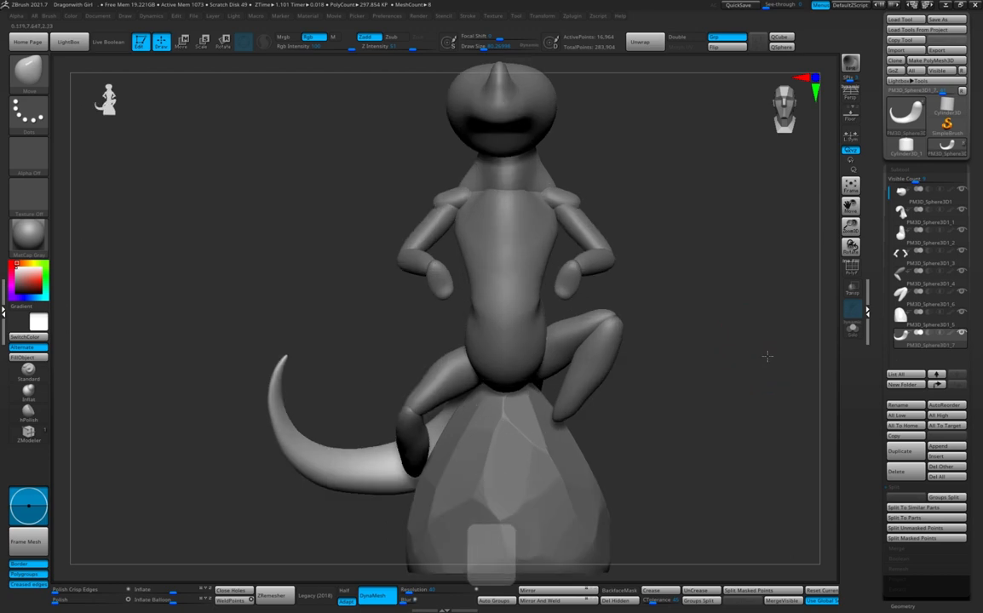
{"action": "key", "text": "ctrl+s"}
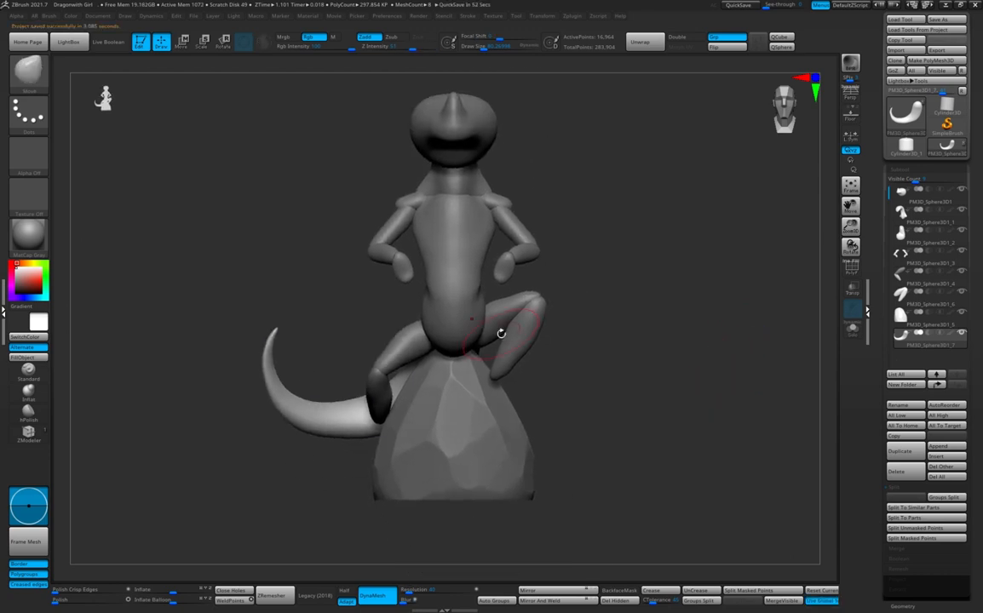